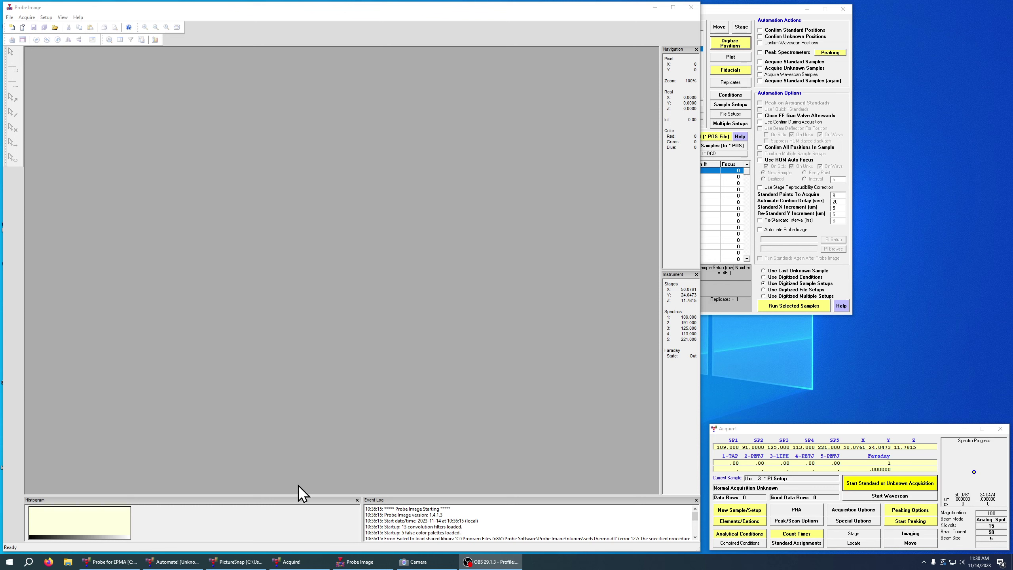
Step: Switch to Probe for EPMA, look at the new sample/setup options, and leave them without creating a sample
click(124, 561)
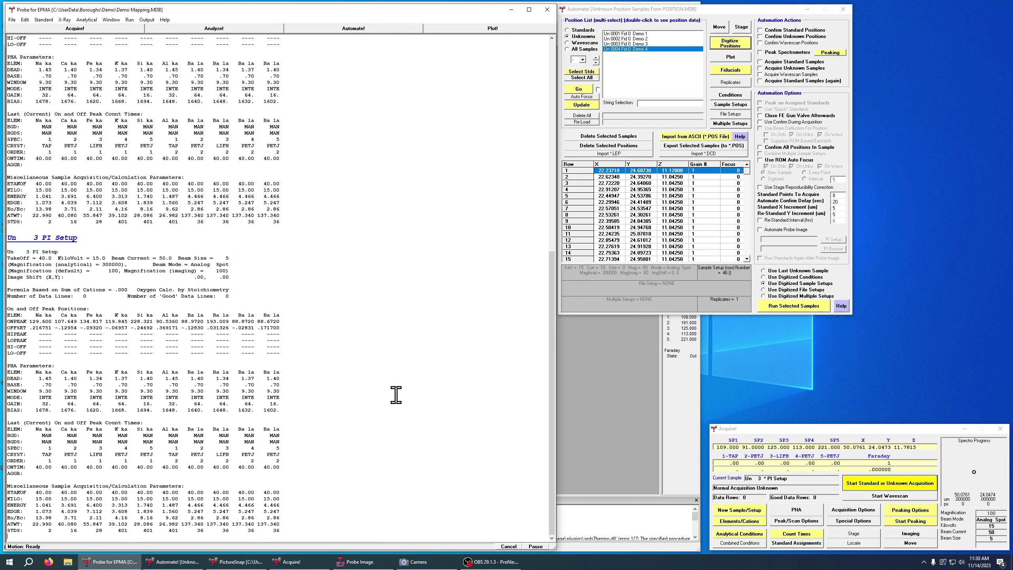
click(740, 509)
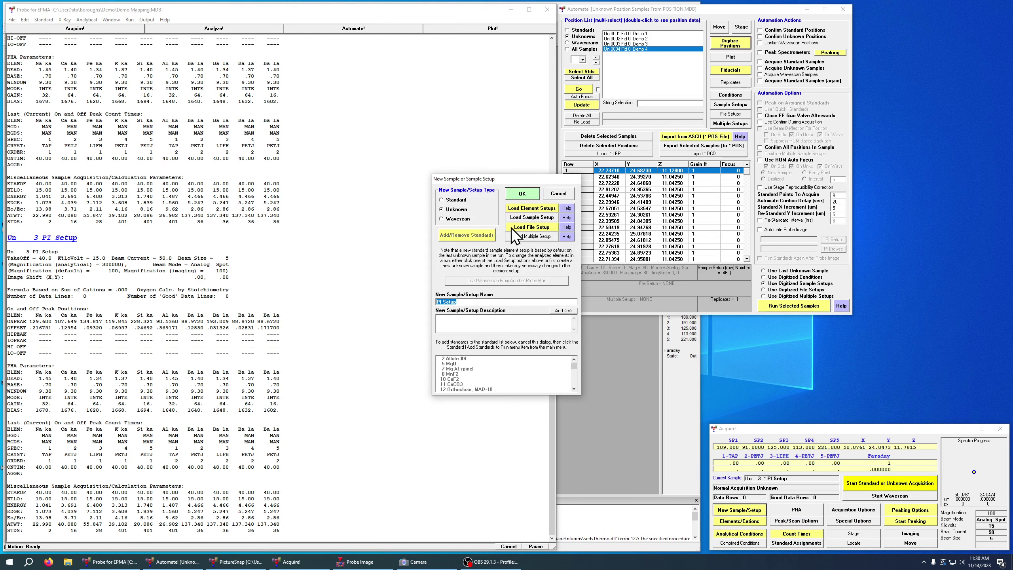
click(556, 197)
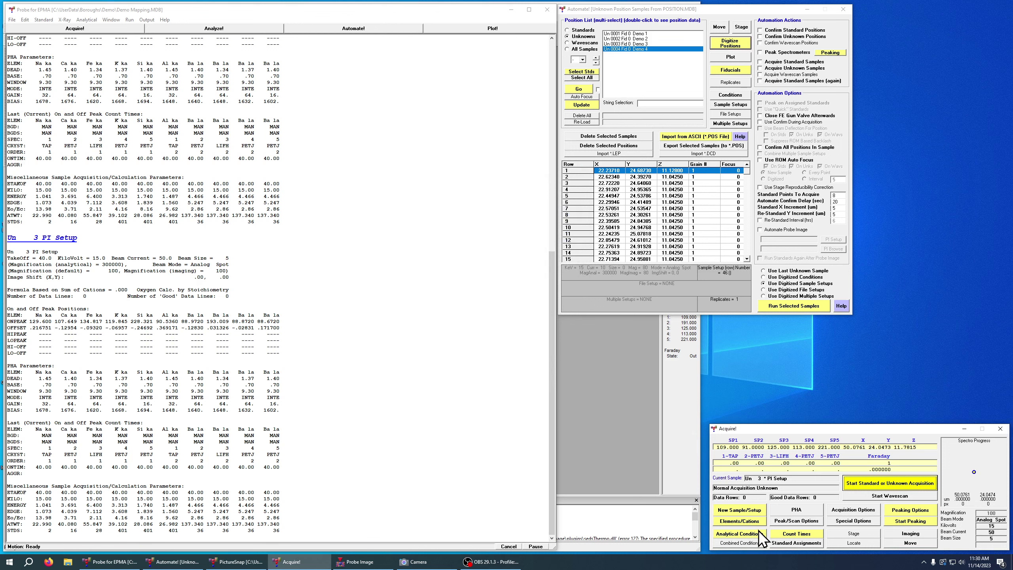
Step: Review the element count times and the peaking options of the PI Setup sample
click(805, 534)
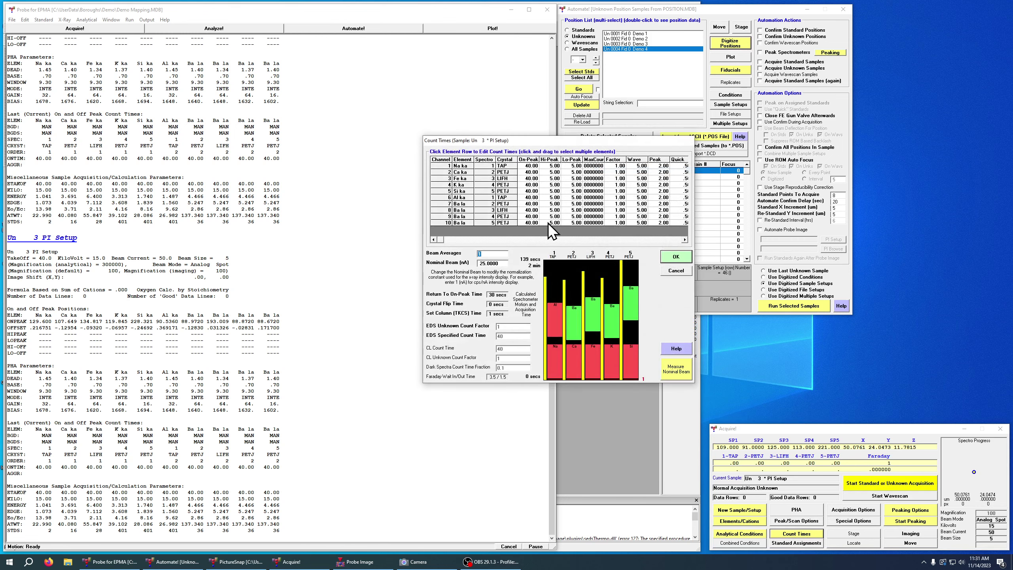
drag(600, 142, 596, 106)
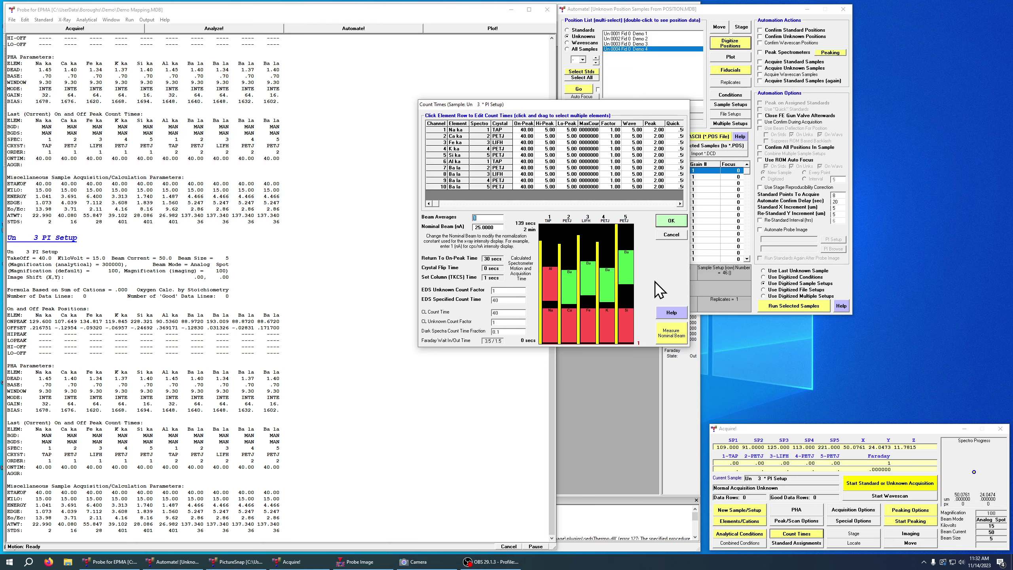
click(667, 221)
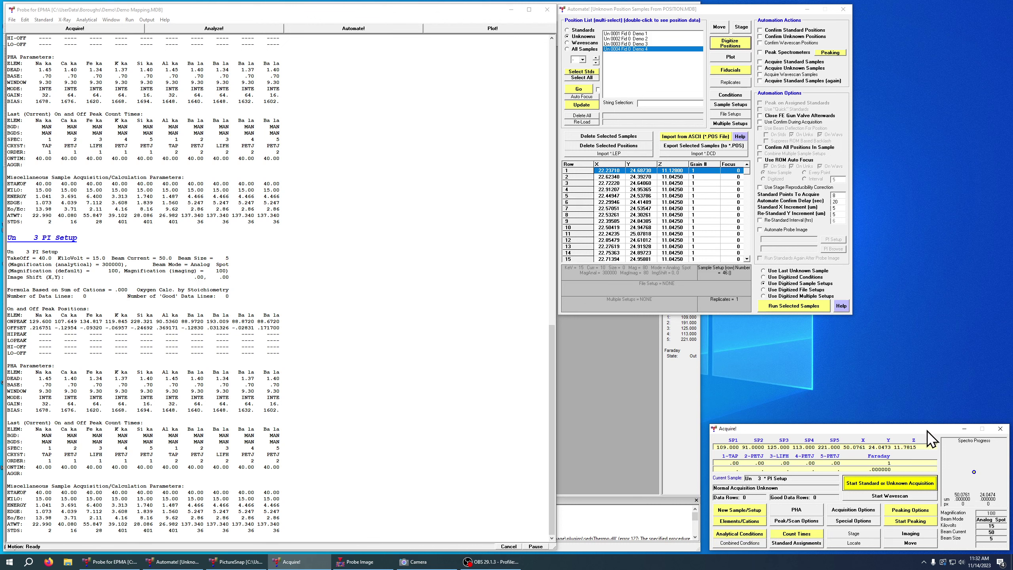
click(917, 510)
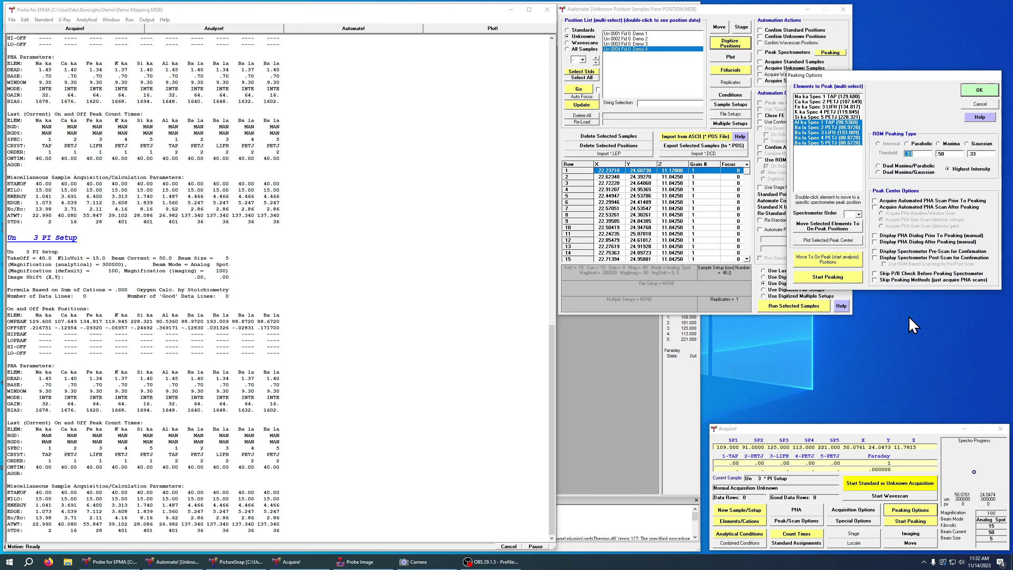
click(979, 90)
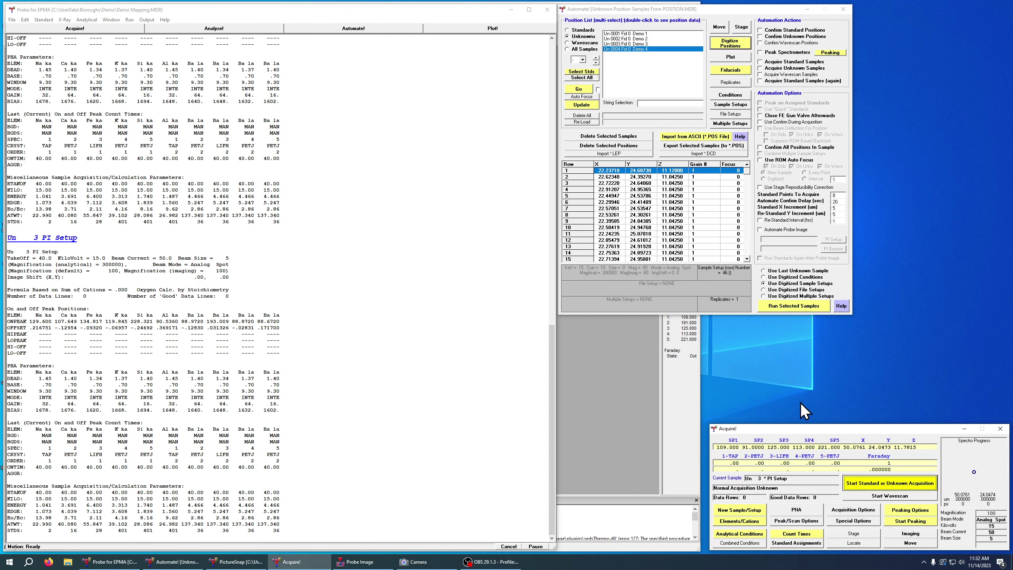
Step: Switch to Probe Image and look over the acquisition scan setup
click(610, 353)
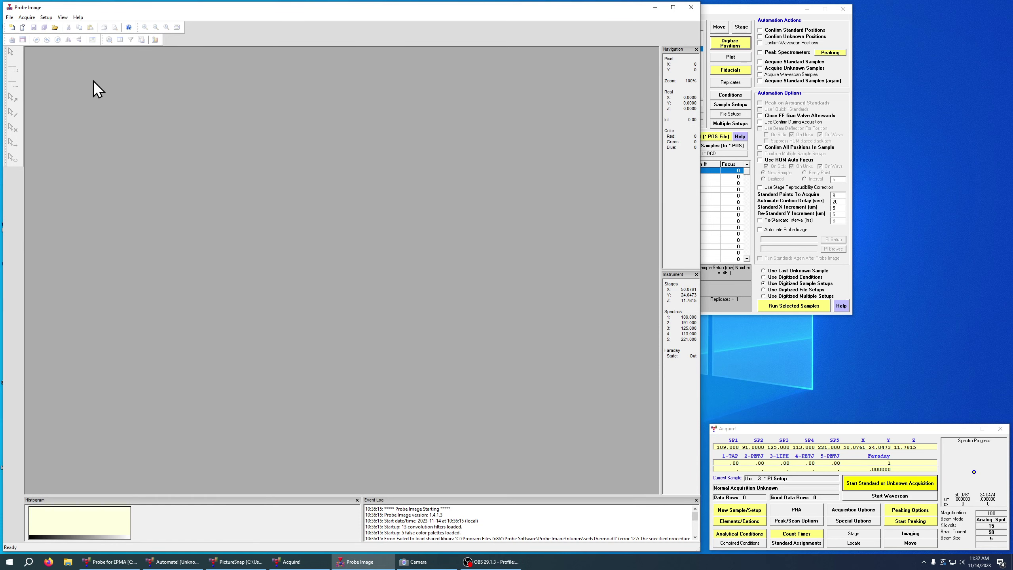
click(44, 17)
click(55, 26)
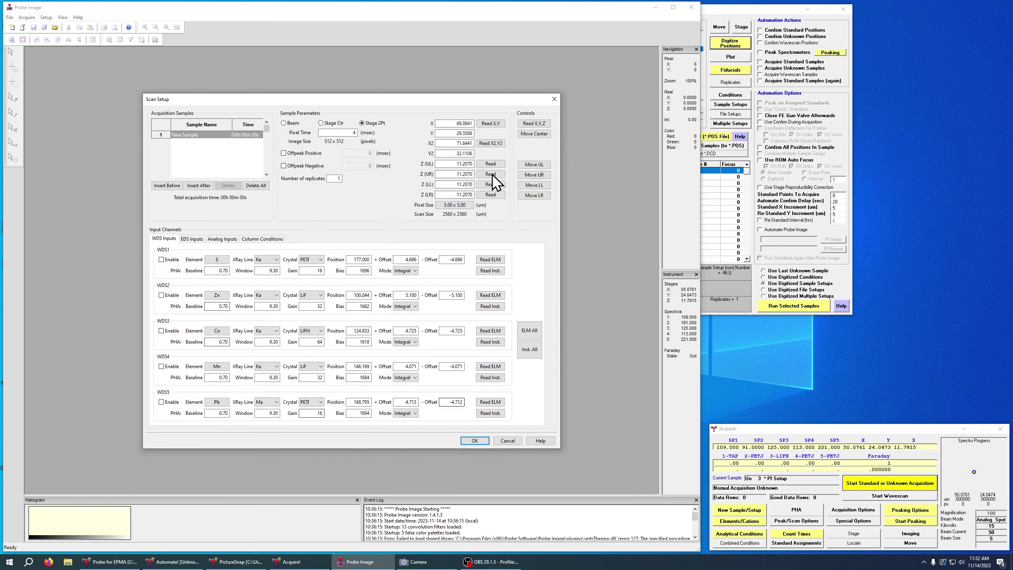
click(481, 442)
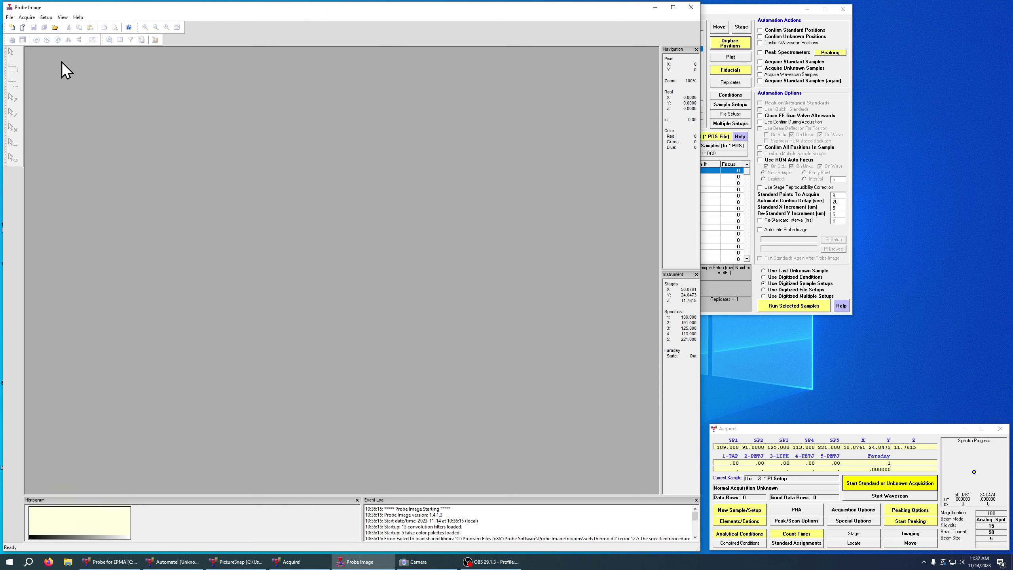
Step: Save the acquisition setup as Last Setup.prbacq in the Demo folder, replacing the existing file
click(9, 17)
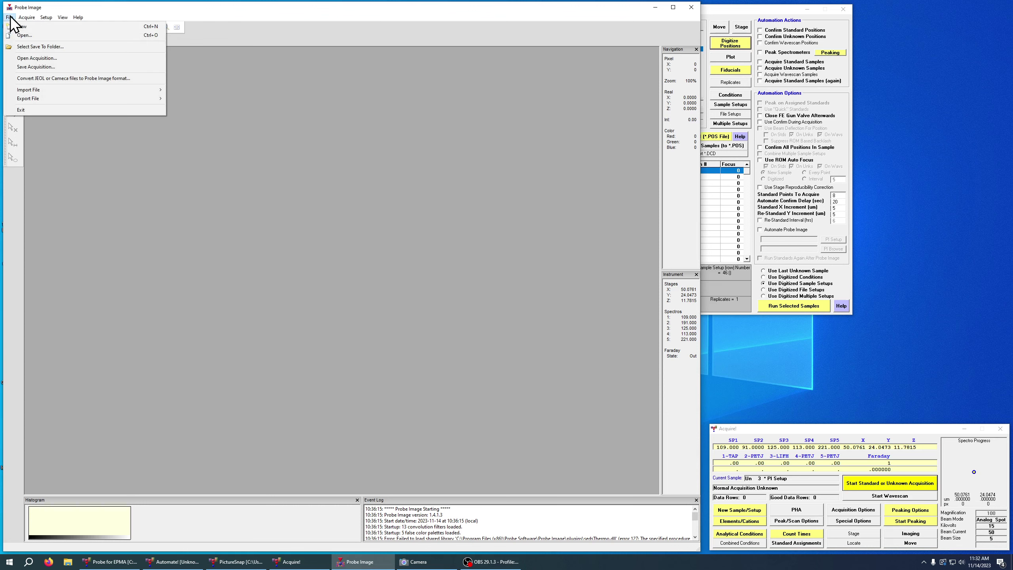
click(28, 67)
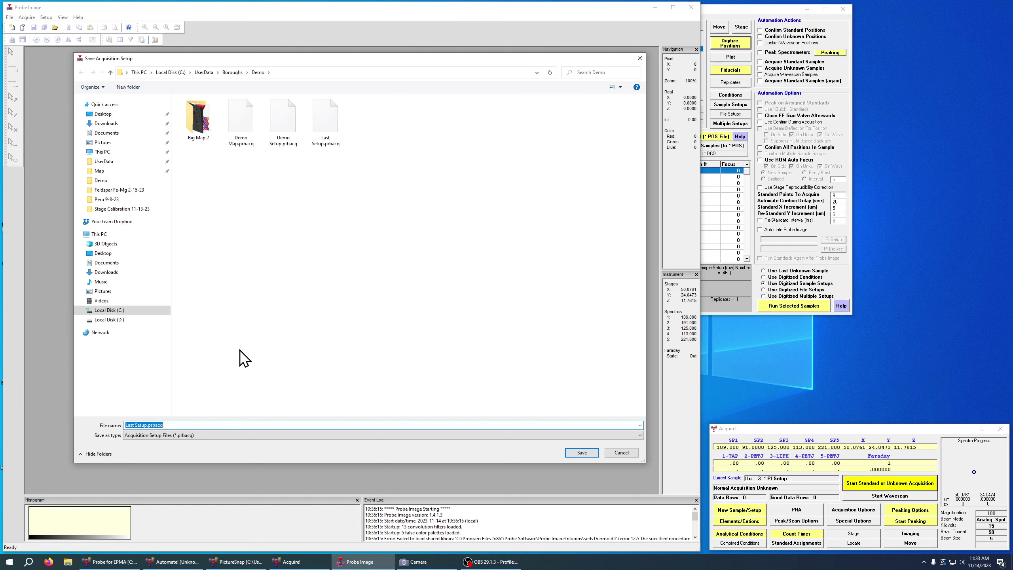
click(581, 454)
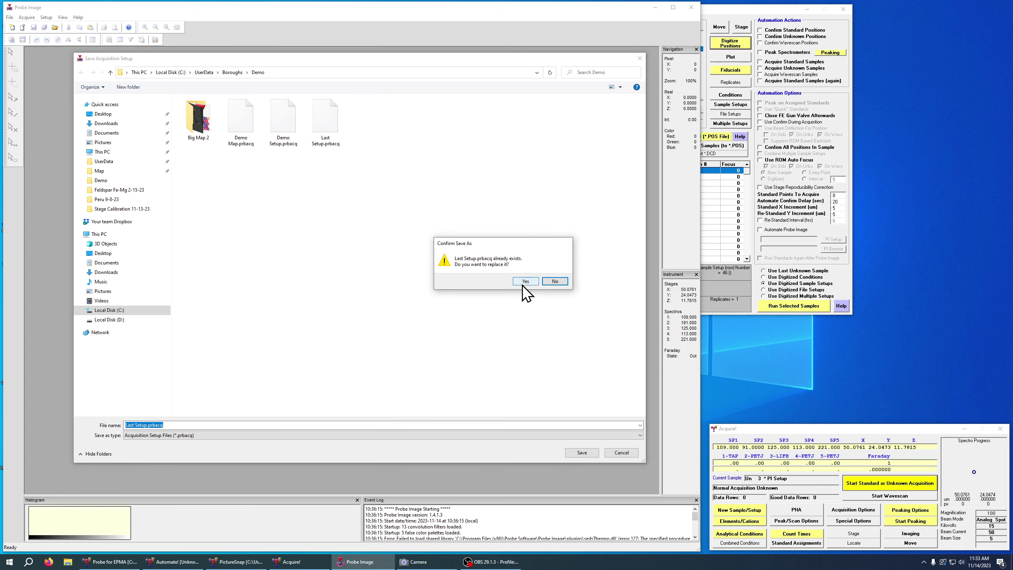
click(525, 282)
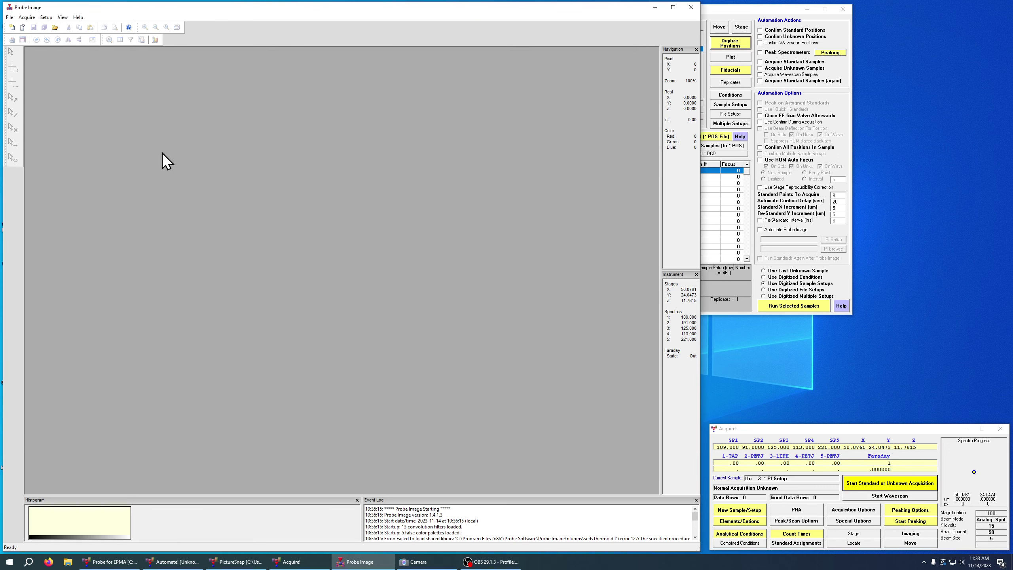
Step: Save the acquisition setup over the existing Demo Setup.prbacq file
click(8, 17)
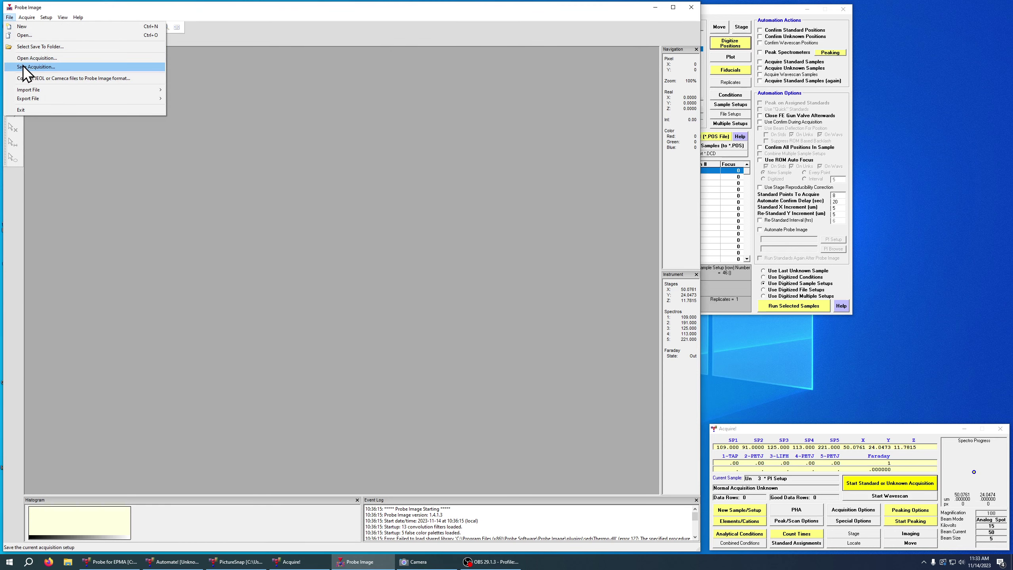
click(23, 66)
click(284, 140)
click(581, 453)
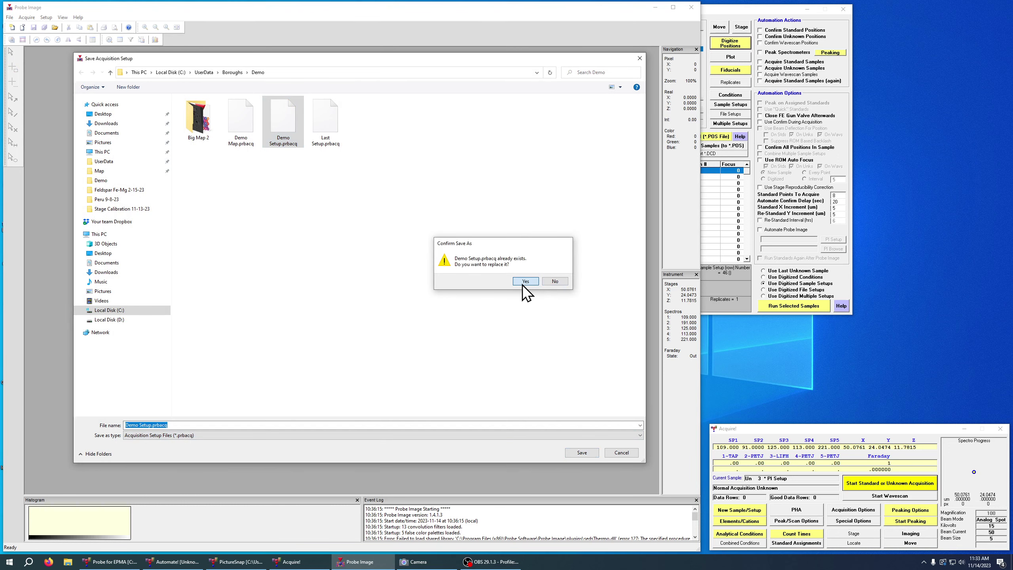
click(523, 284)
Step: Open the acquisition scan setup and move the spectrometers to the on-peak positions of Na, Ca, Fe, K and Si
click(46, 18)
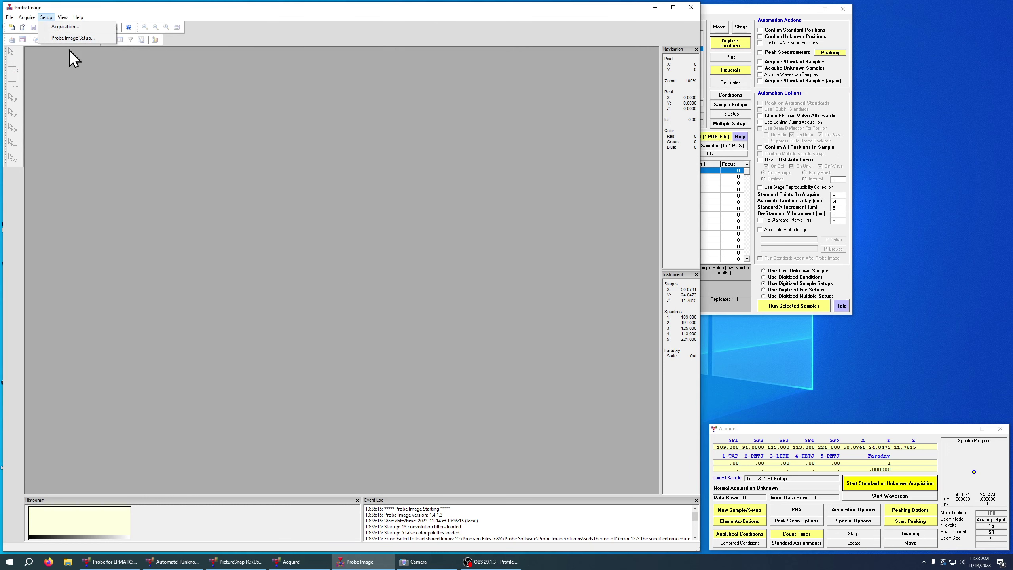
click(68, 28)
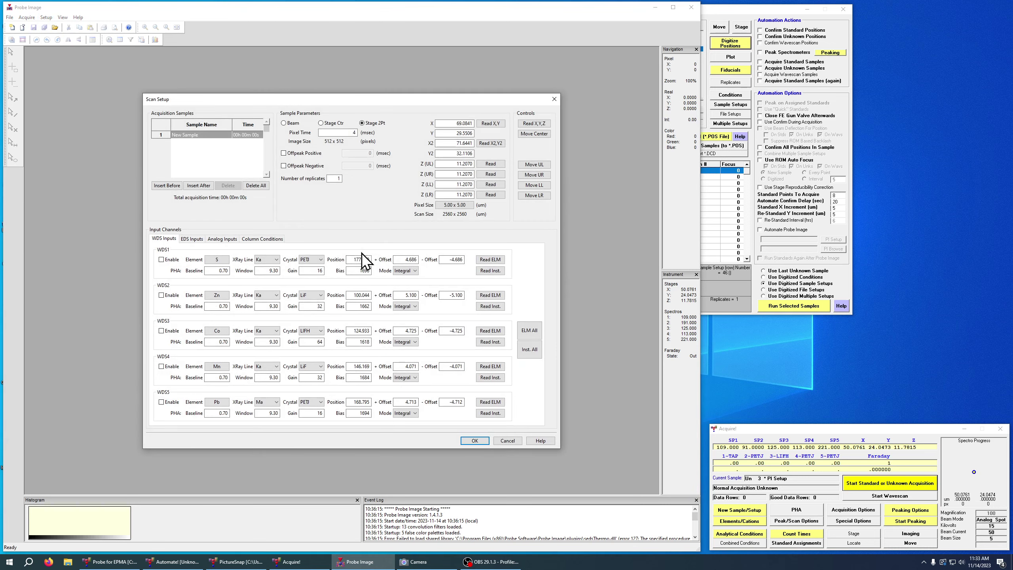
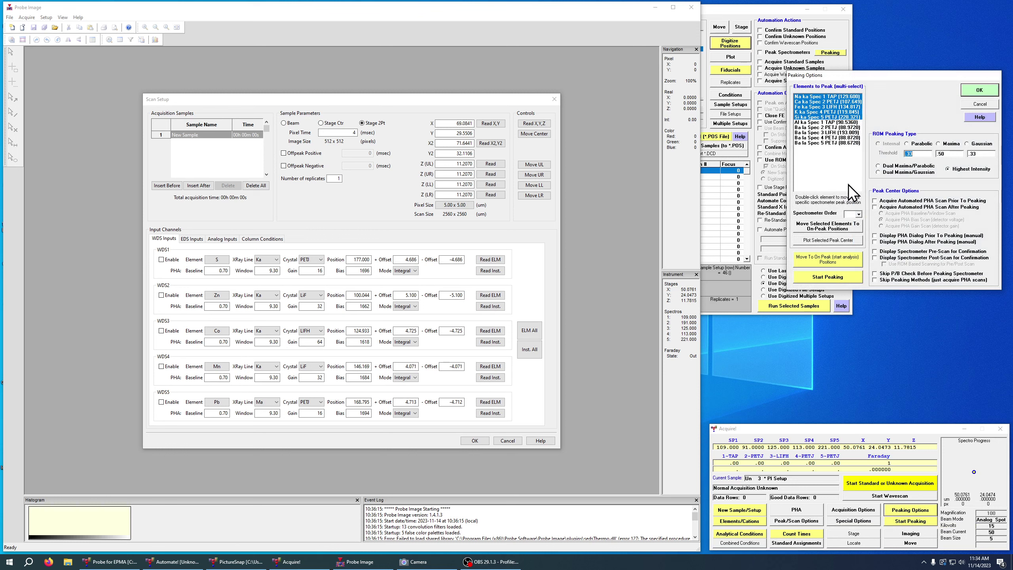
drag(834, 97, 838, 116)
click(829, 230)
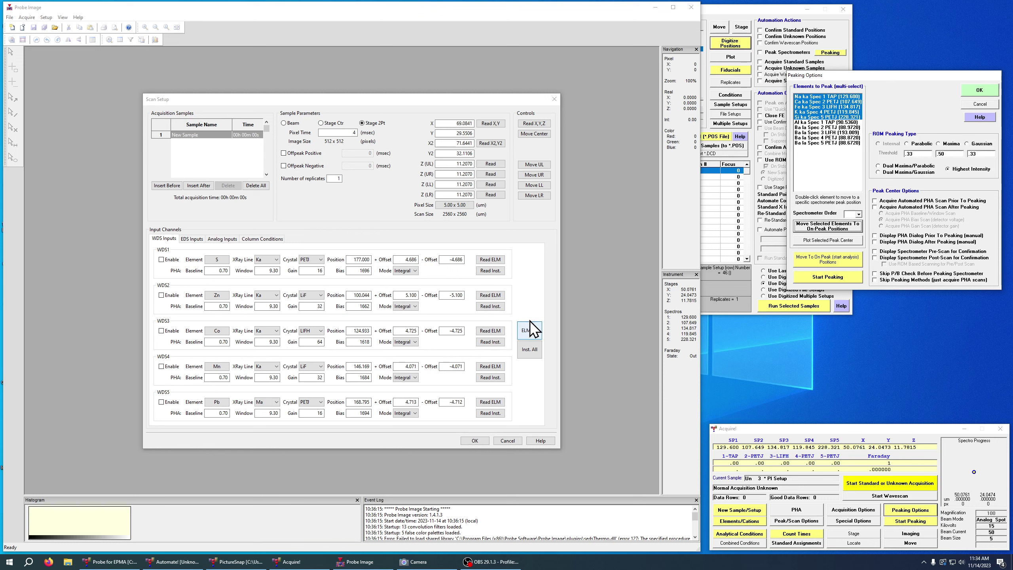
Step: Read the current element settings into WDS1 through WDS5 and enable all five WDS channels
click(491, 260)
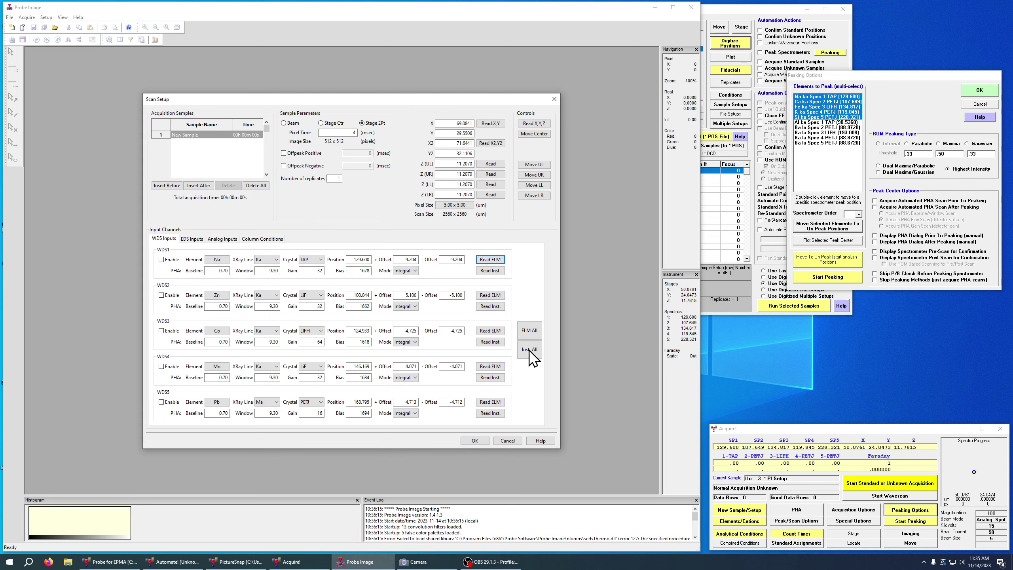
click(530, 330)
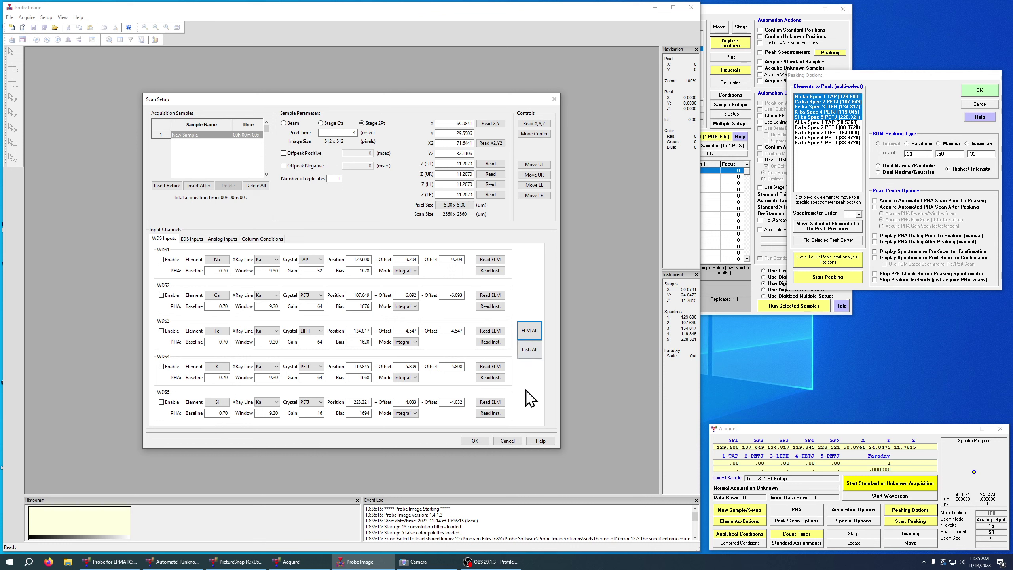
click(162, 259)
click(161, 295)
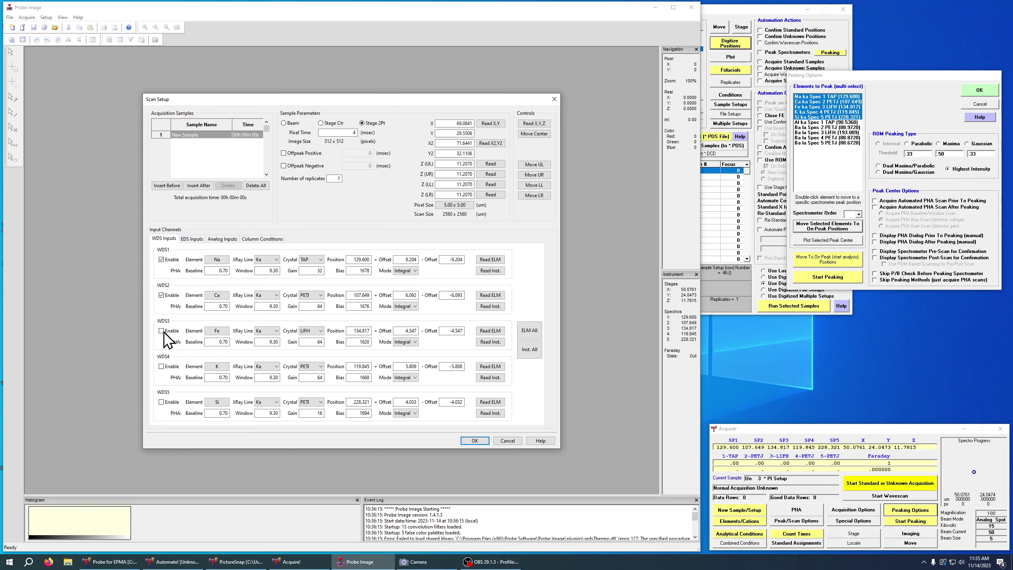
click(161, 331)
click(161, 367)
click(161, 402)
Step: Check the EDS inputs, then enable the Analog1 input and choose its detector signal
click(184, 241)
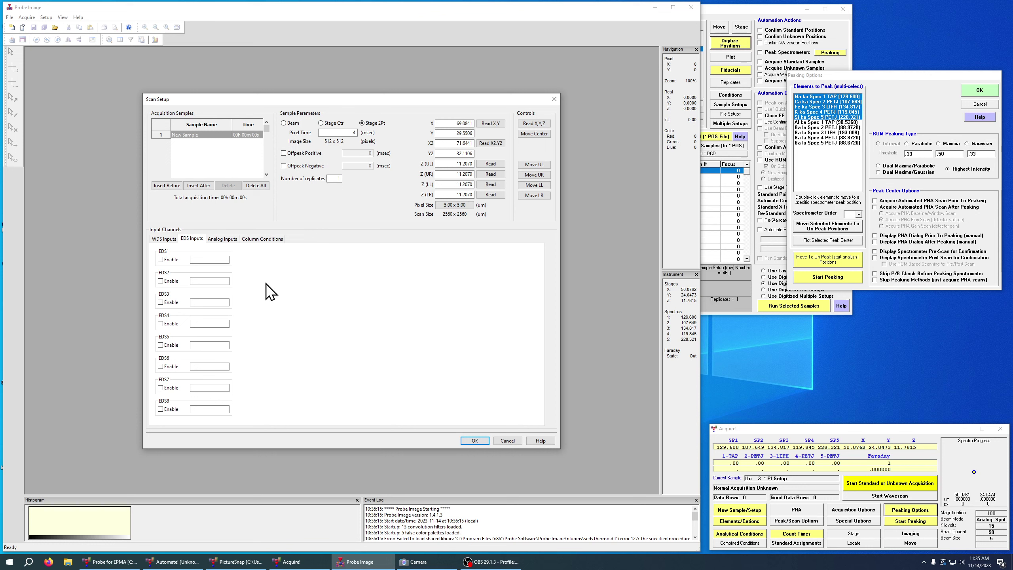
click(225, 248)
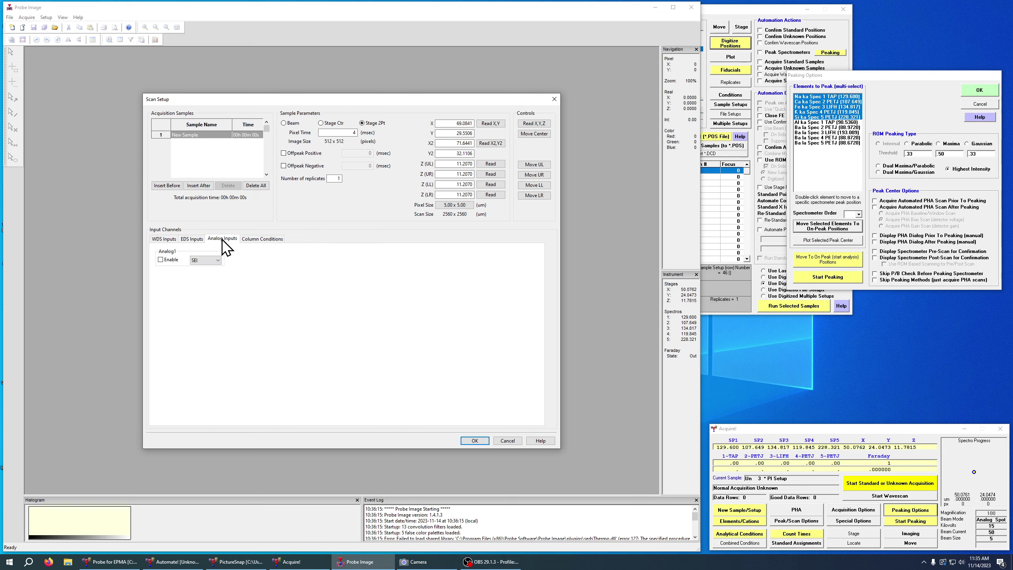
click(218, 262)
click(212, 275)
click(214, 261)
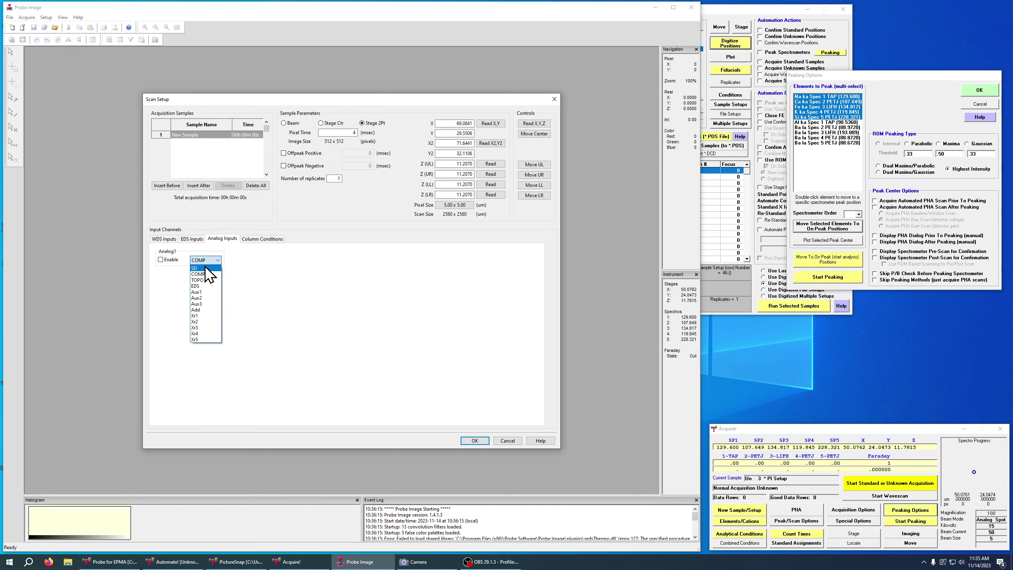
click(207, 270)
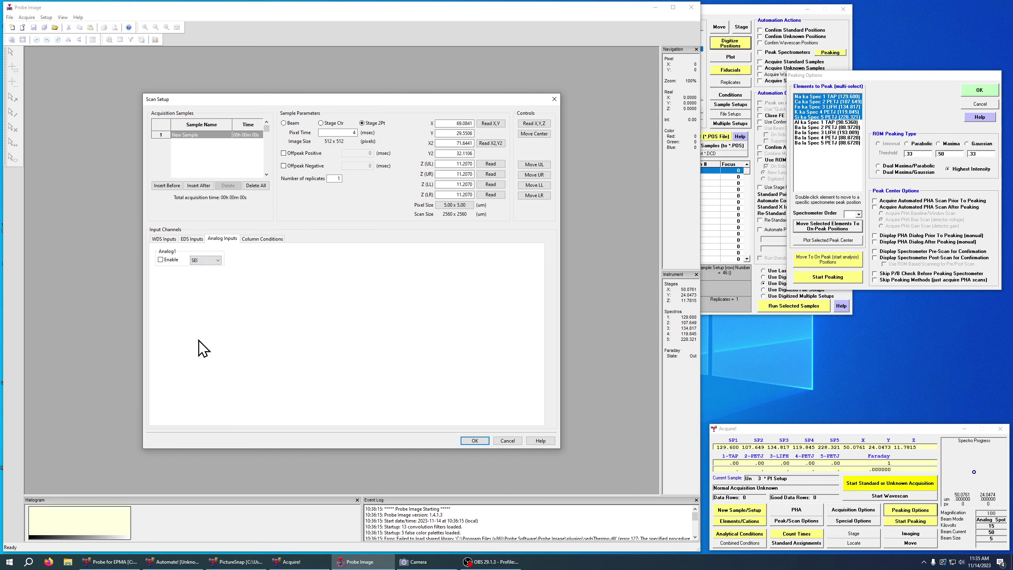
click(160, 260)
click(205, 263)
click(212, 282)
Step: Leave current instrument column settings off and set the column conditions to 15 keV high voltage and 5 um beam size
click(264, 242)
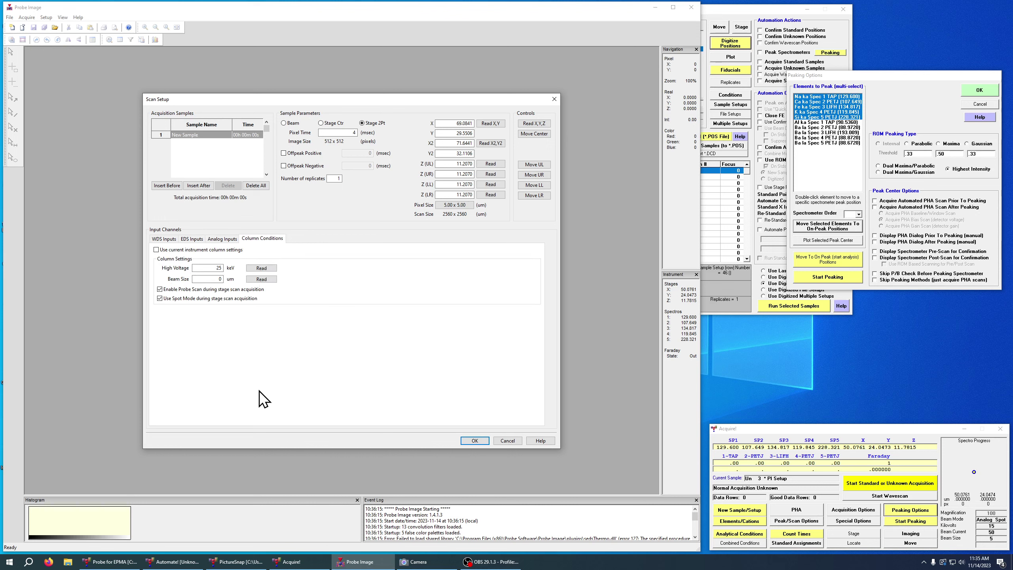
click(178, 250)
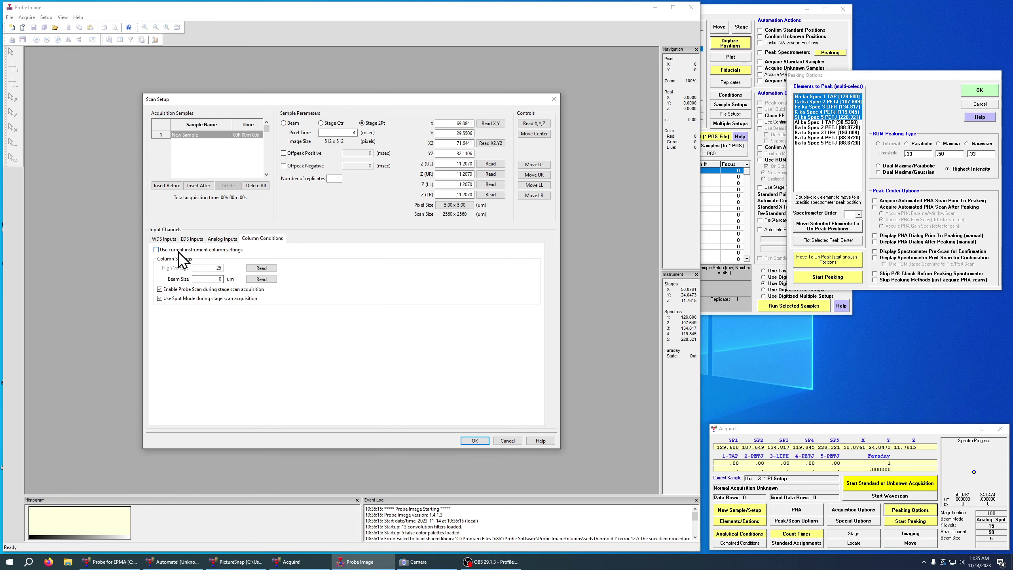
click(192, 249)
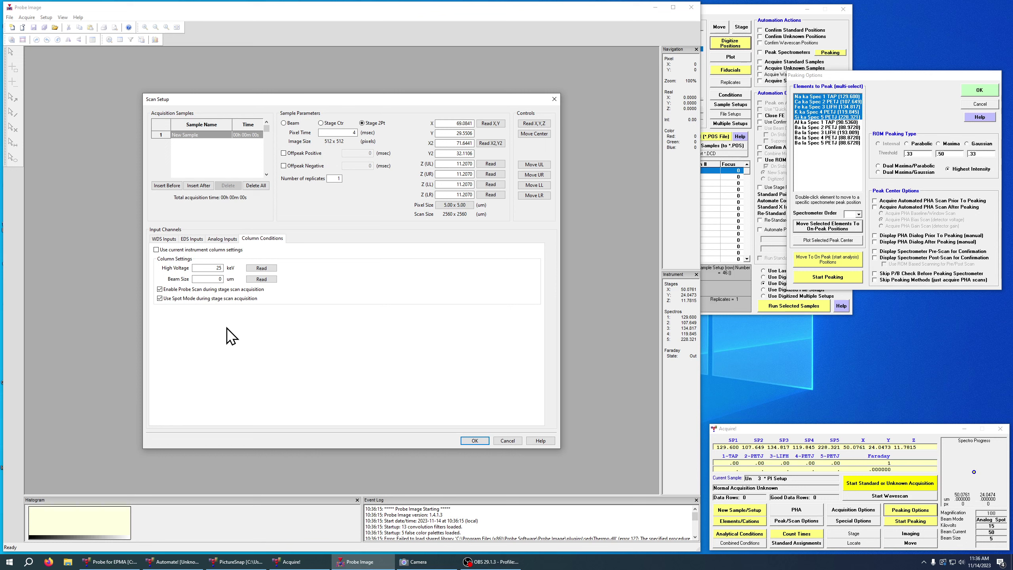
drag(204, 269, 249, 277)
text(15)
click(214, 278)
text(5)
Step: Compare the Stage Ctr and Stage 2Pt scan types, and set the new sample to a Beam scan
click(283, 123)
click(321, 124)
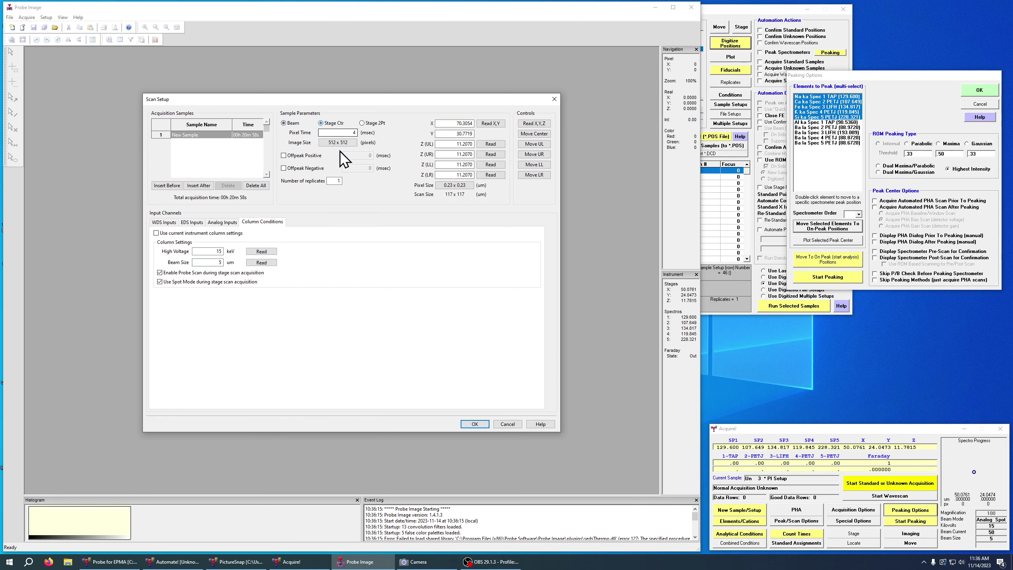
click(370, 123)
click(284, 124)
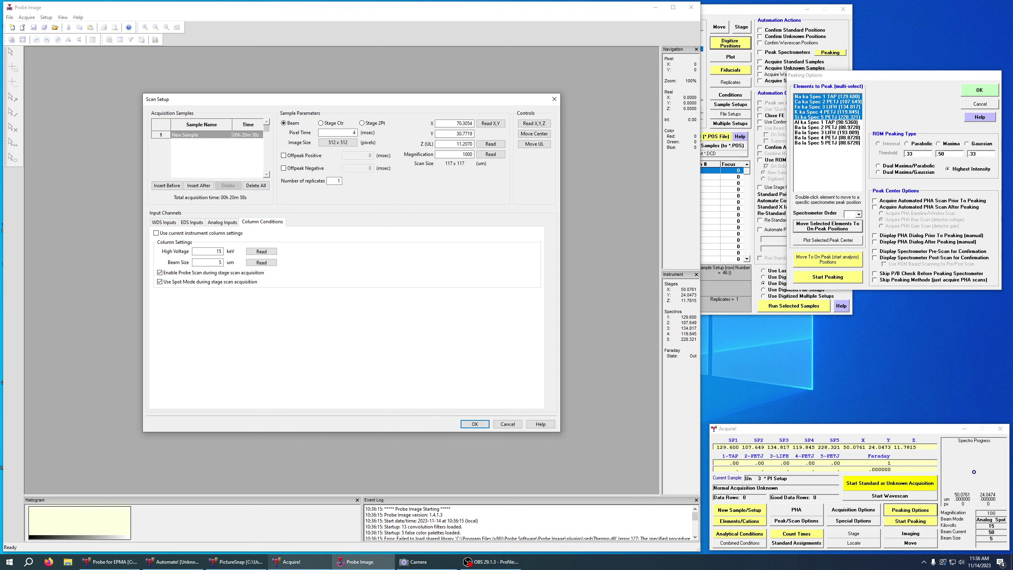
Step: Switch to the PictureSnap sample image and close the peaking options with the settings accepted
click(238, 562)
click(746, 285)
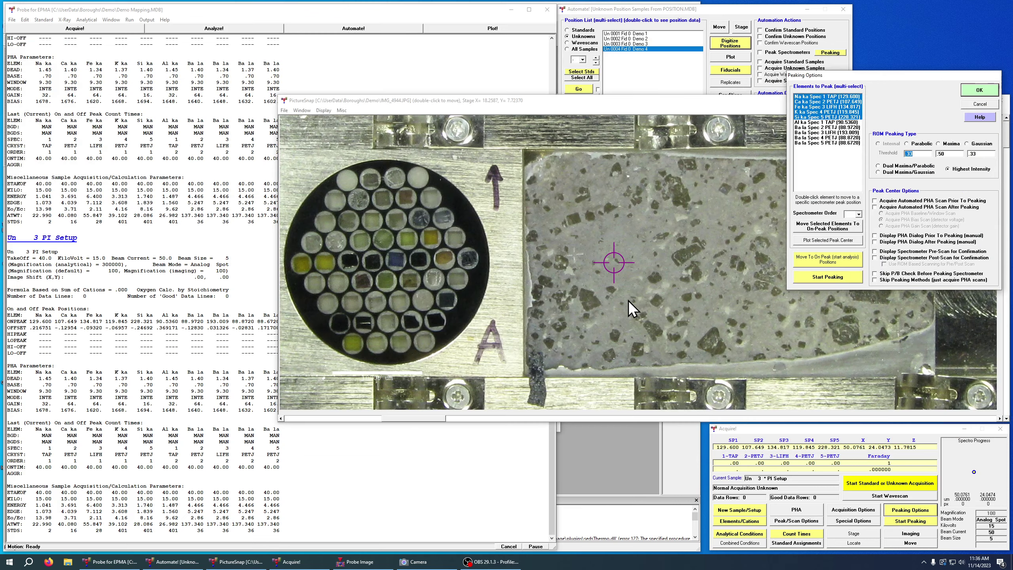
click(981, 93)
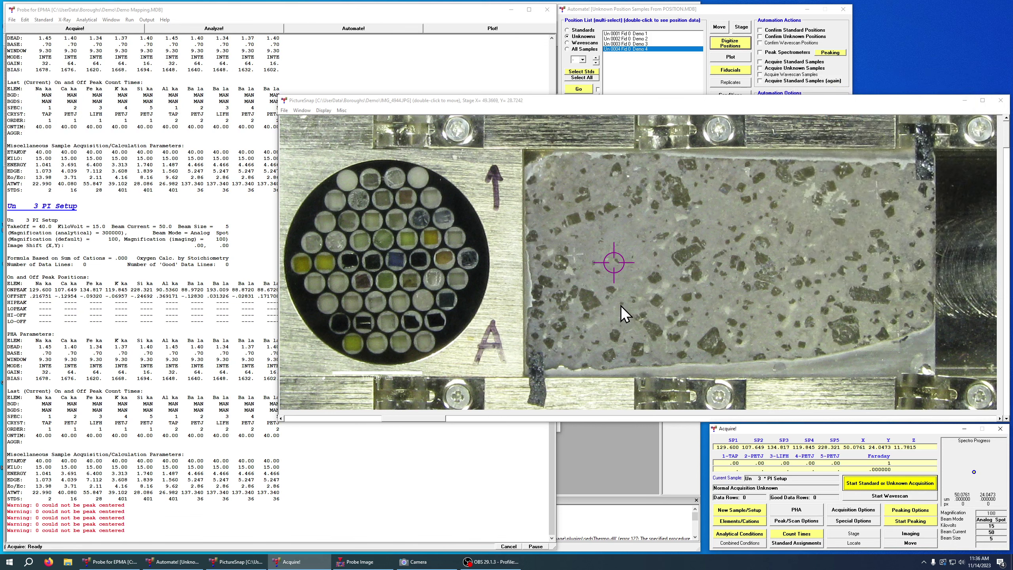
Step: Move the stage to a grain in the lower part of the PictureSnap sample image and check it in the Camera view
double_click(620, 305)
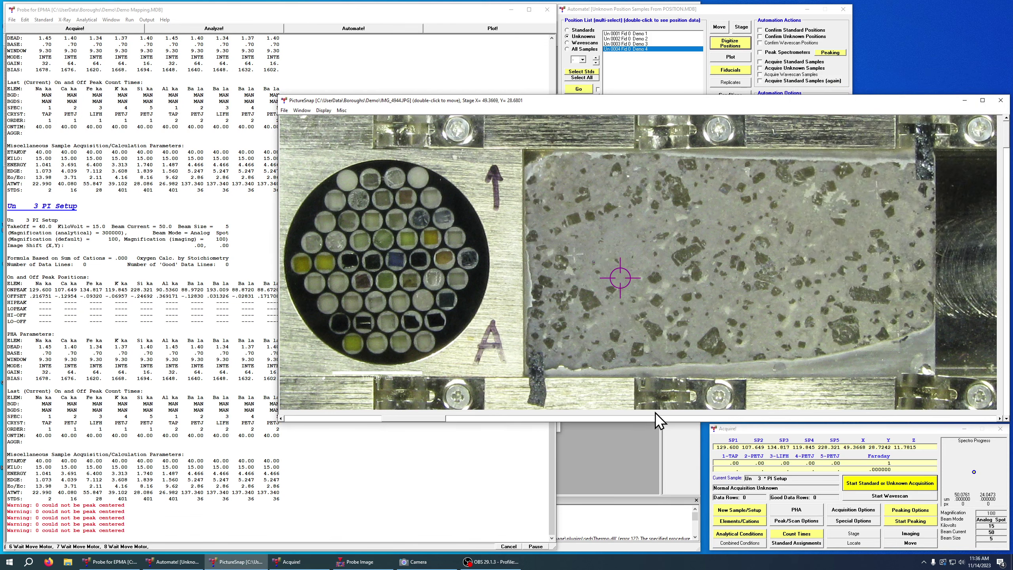
click(417, 561)
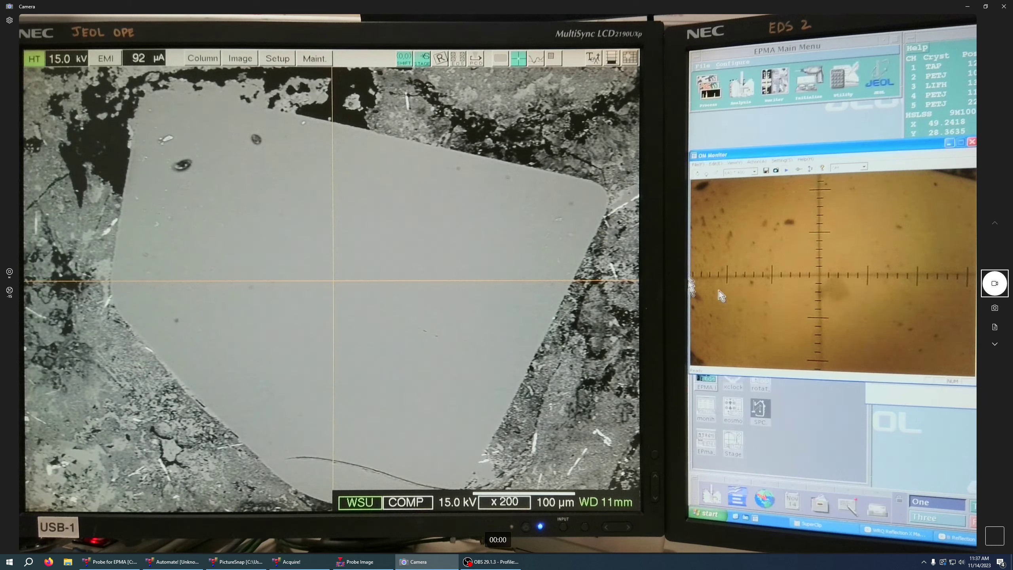
click(972, 6)
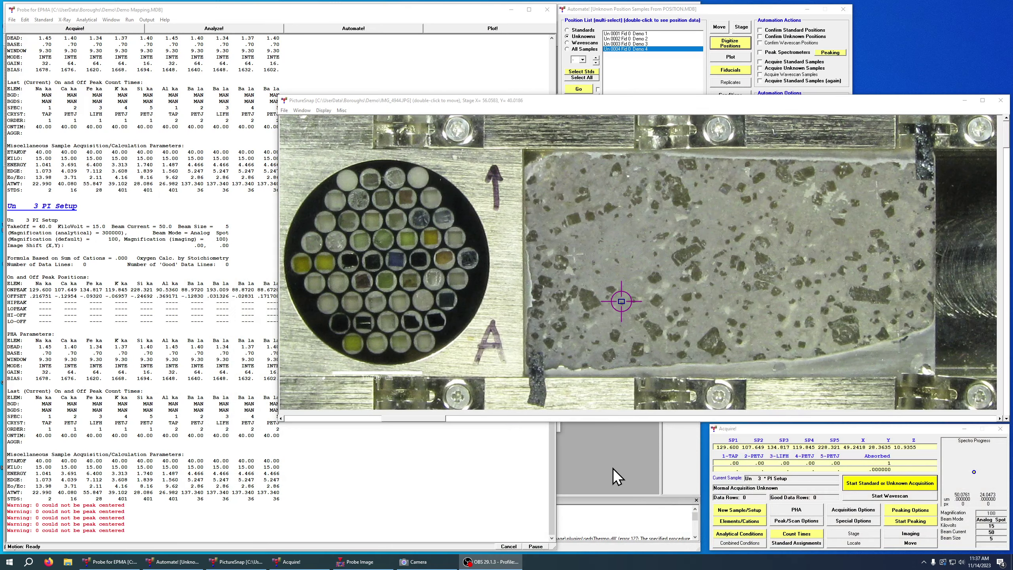
Step: Switch to Probe Image and read the current stage X, Y, Z and the magnification into the beam scan
click(611, 468)
click(535, 123)
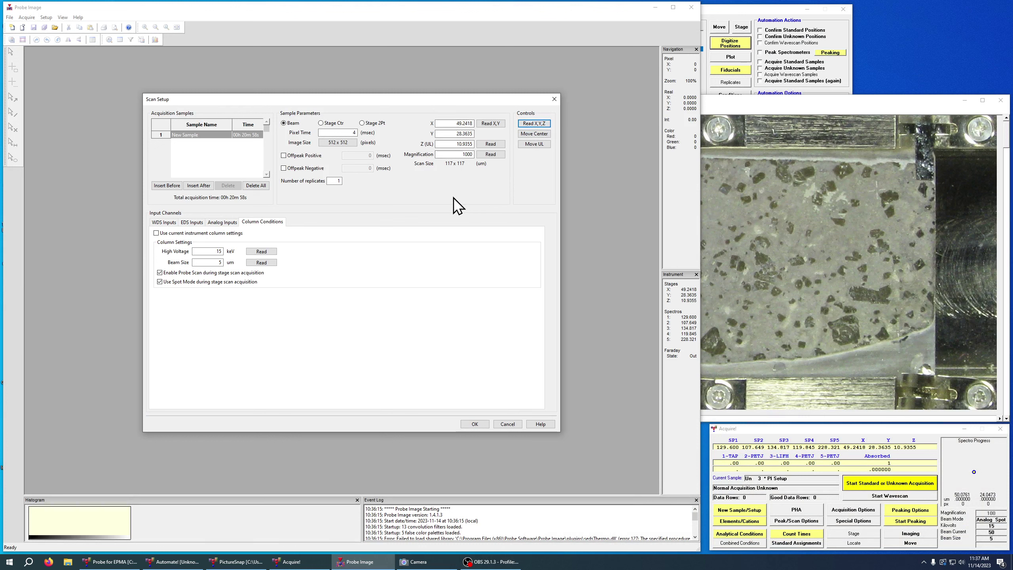
click(490, 154)
click(337, 143)
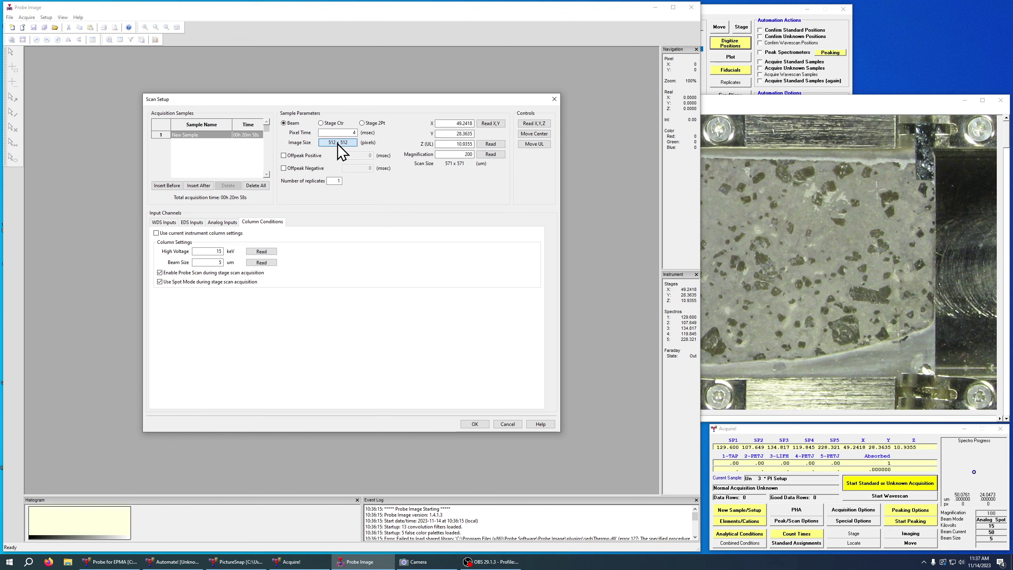
drag(383, 249, 366, 249)
double_click(359, 264)
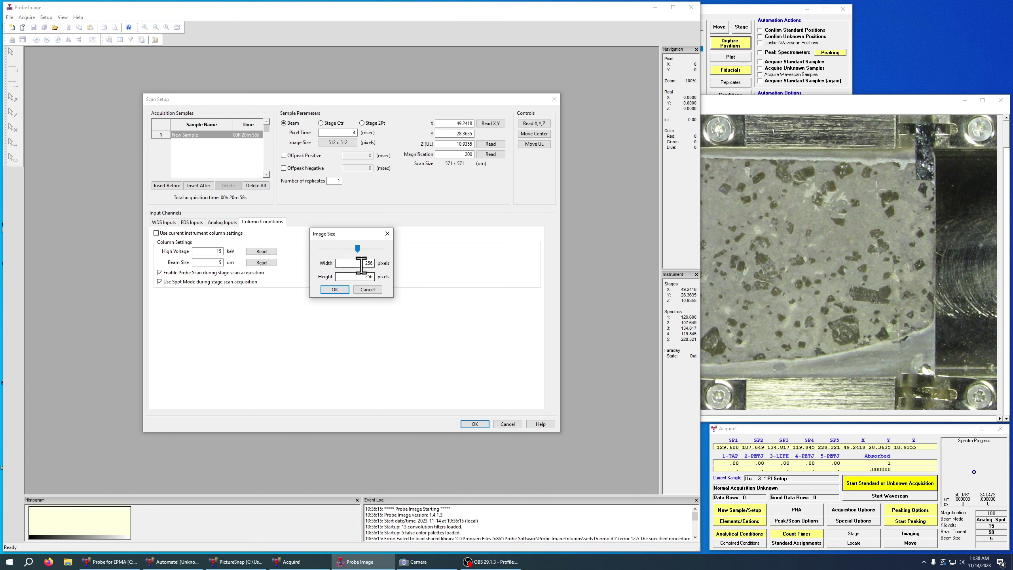
click(367, 289)
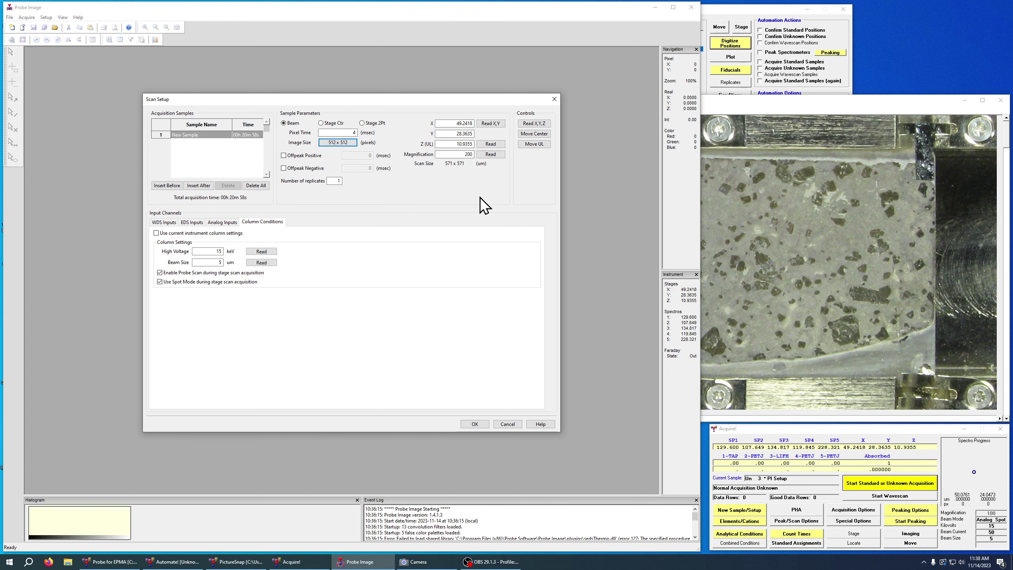
Step: Reread the magnification, then set the scan type to Stage Ctr and read the current stage X, Y, Z as its centre
click(491, 155)
click(321, 124)
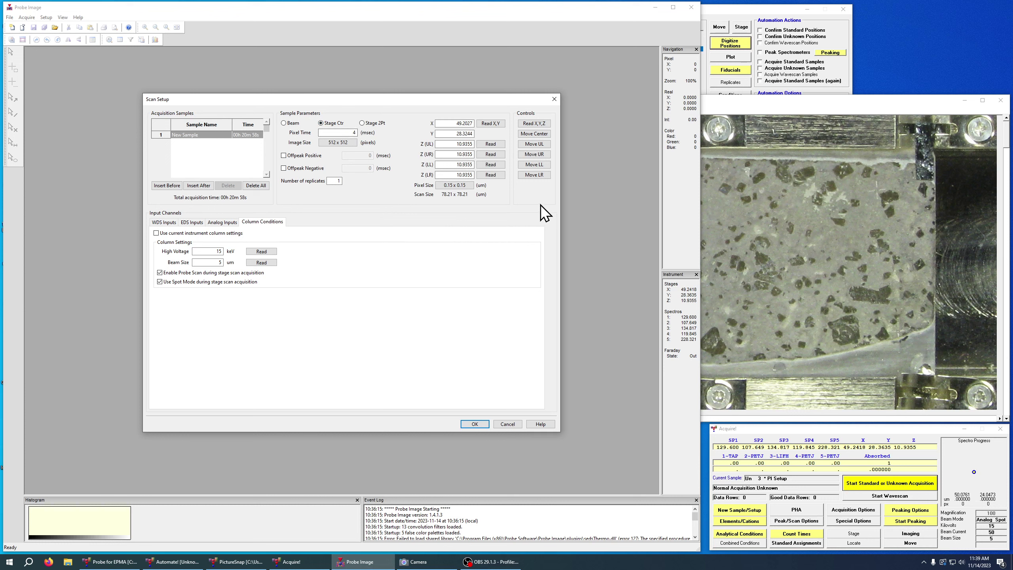
click(540, 124)
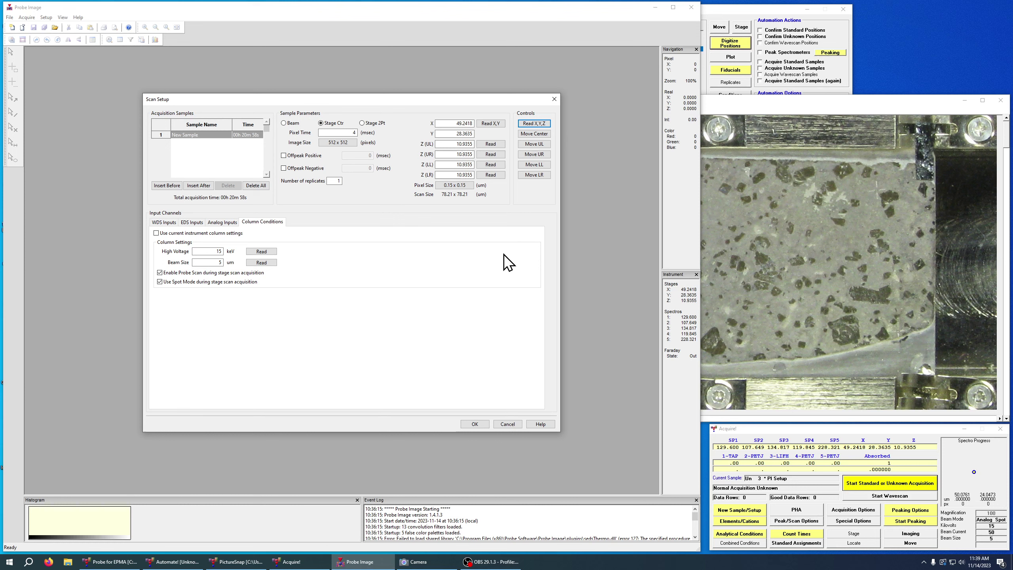
Step: Set the pixel size of the centred stage scan to 4.00 x 4.00 um
click(457, 186)
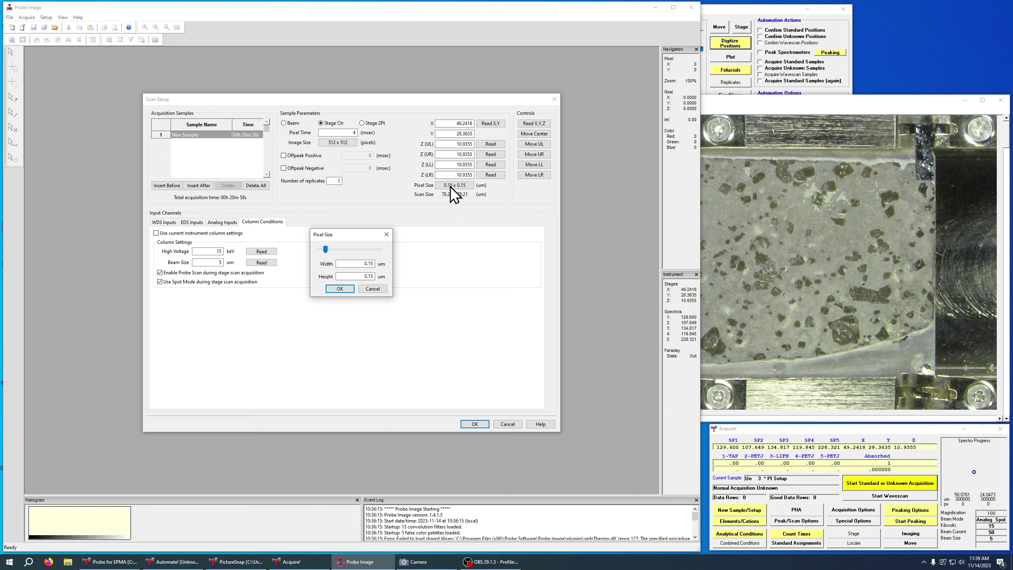
drag(326, 249, 333, 249)
click(344, 288)
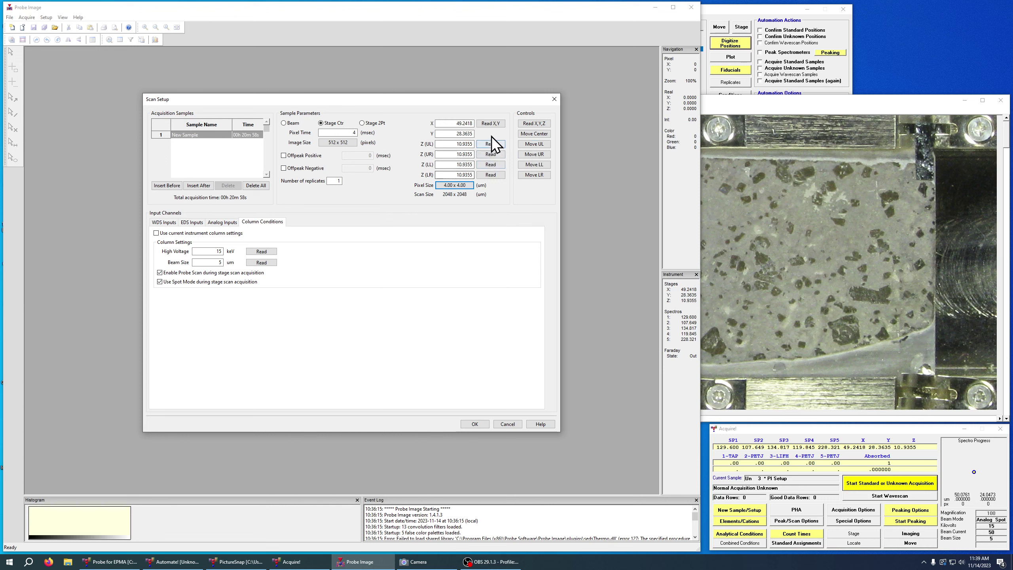
Step: Move the stage to the upper-left and upper-right map corners and read each corner's focus height into Z (UL) and Z (UR)
click(538, 145)
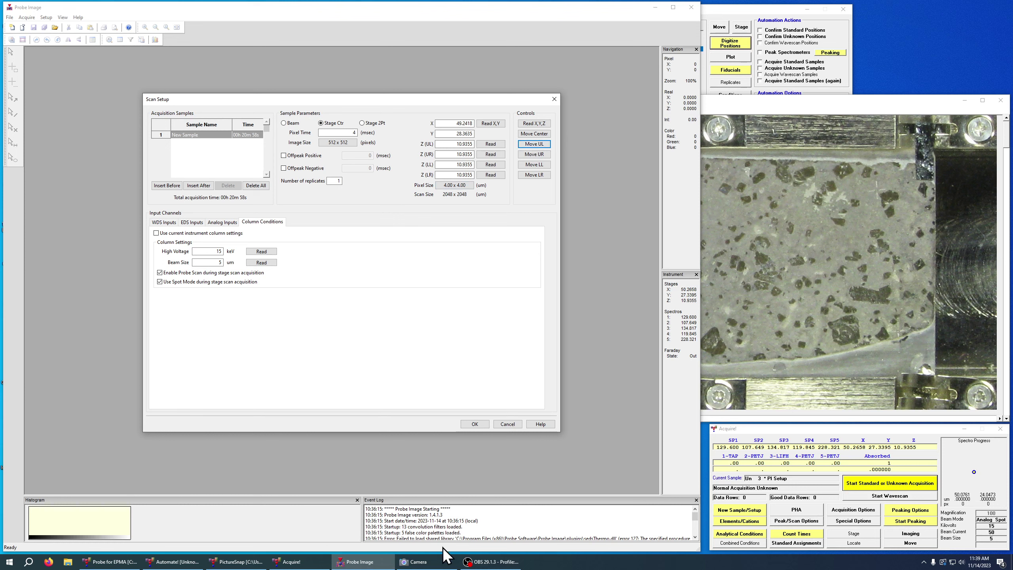
click(428, 561)
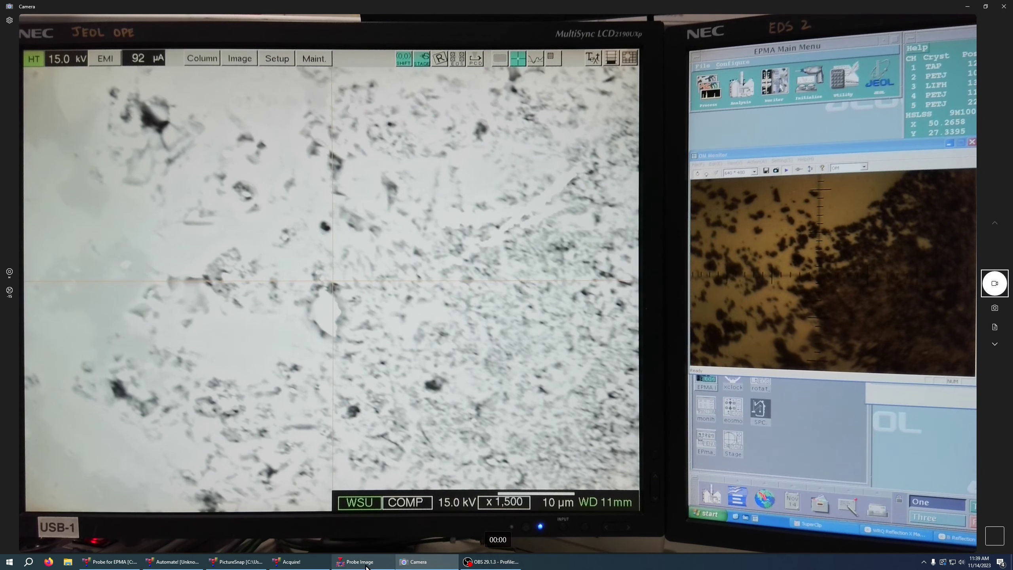
click(378, 562)
click(490, 143)
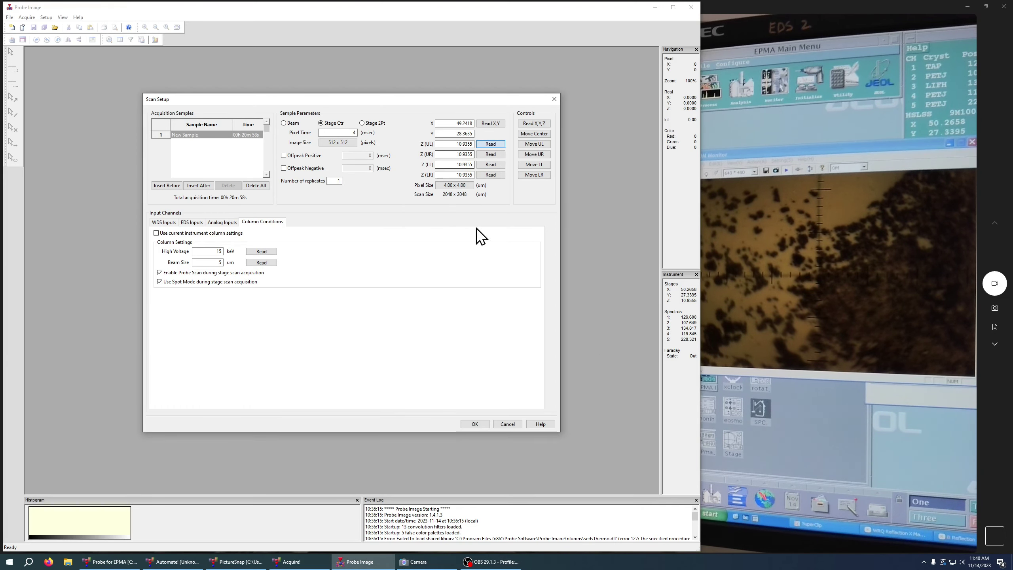
click(531, 155)
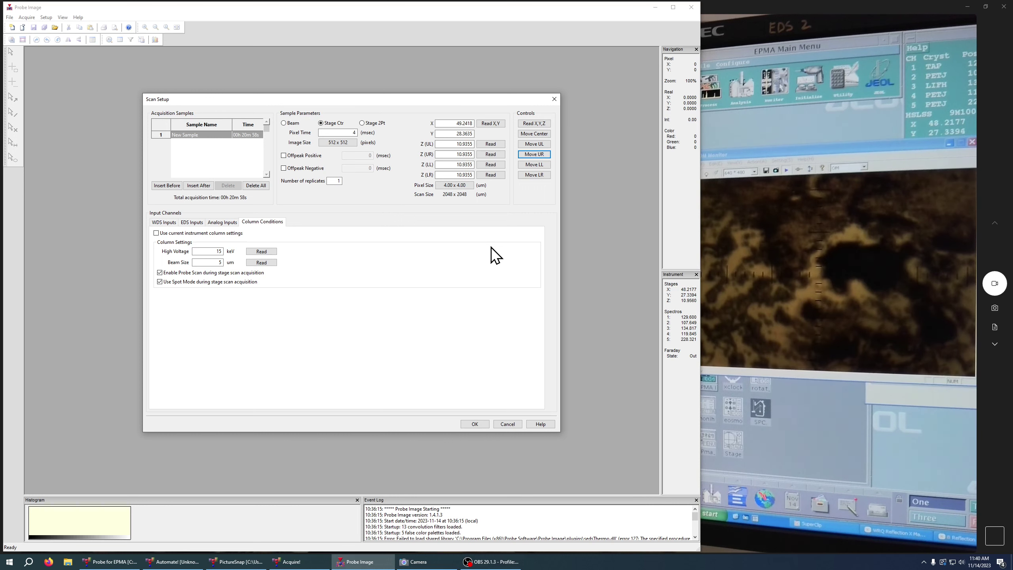
click(490, 155)
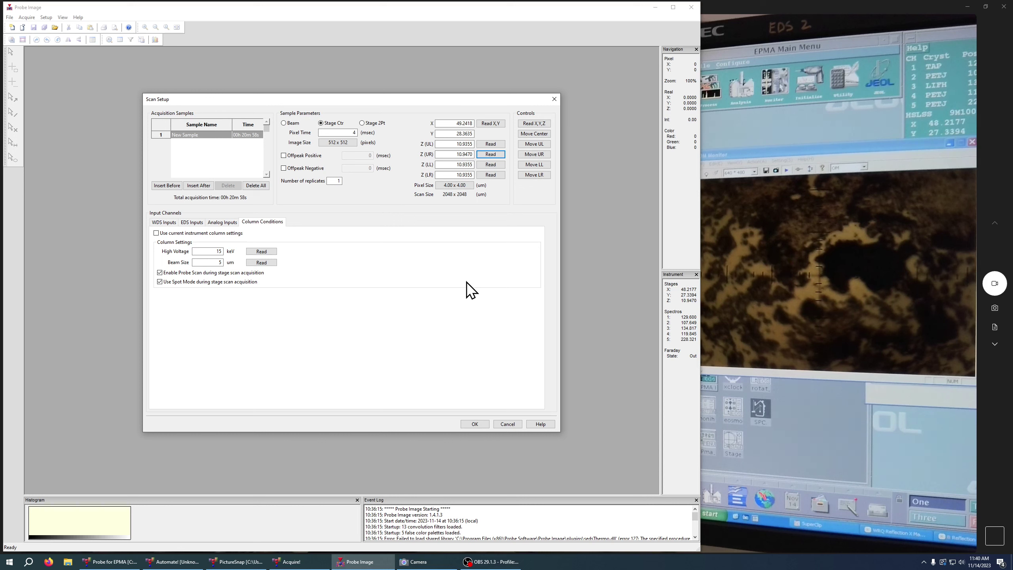
Step: Set the scan type to Stage 2Pt, locate the first map corner in the Camera view, and read its position into X and Y
click(362, 123)
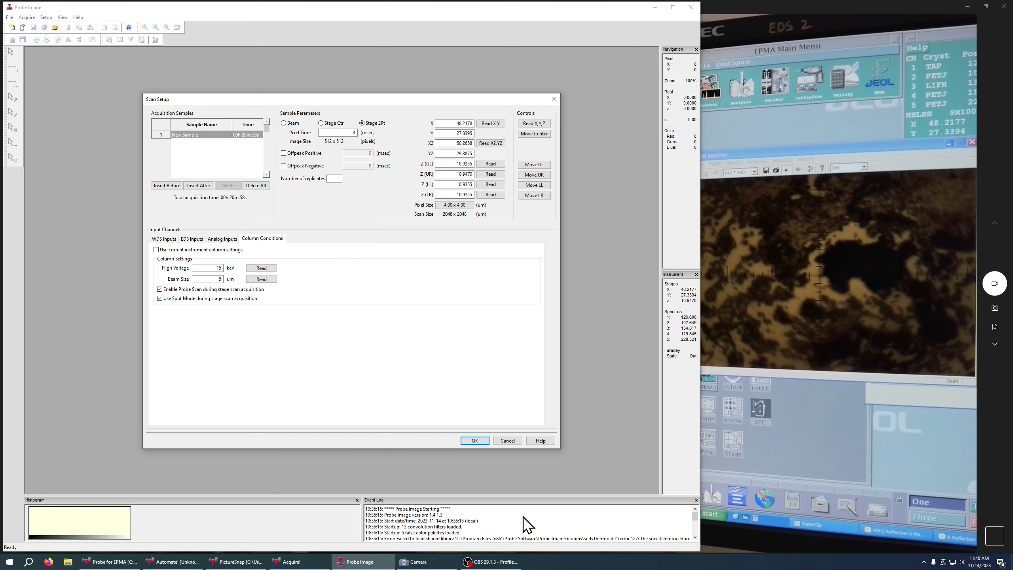
click(741, 300)
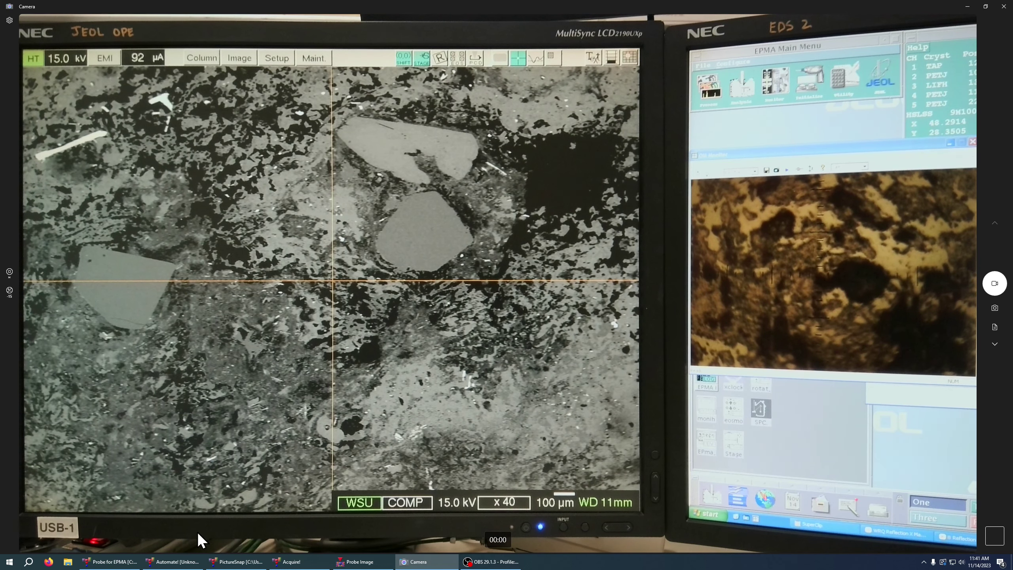
click(336, 563)
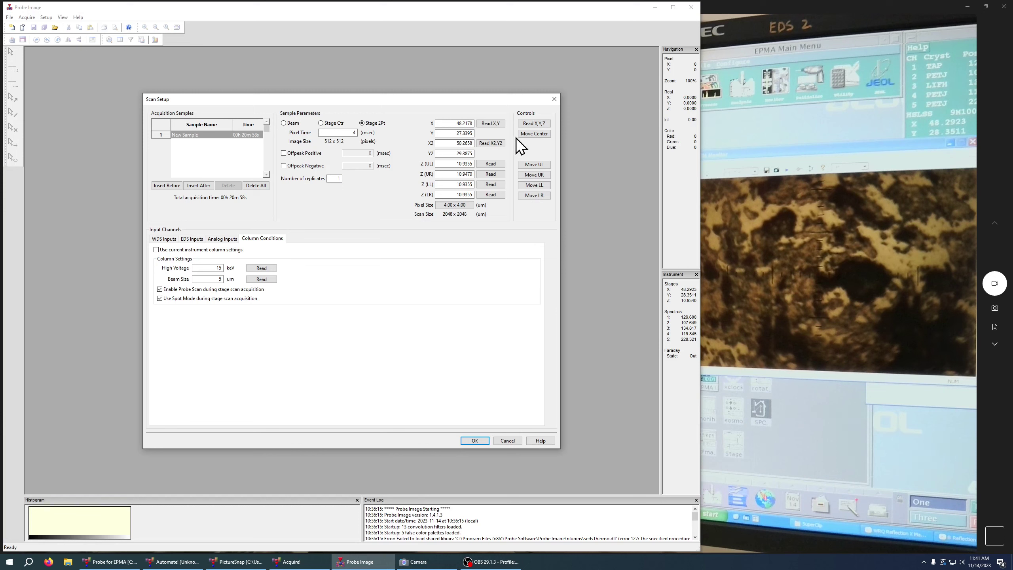
click(491, 124)
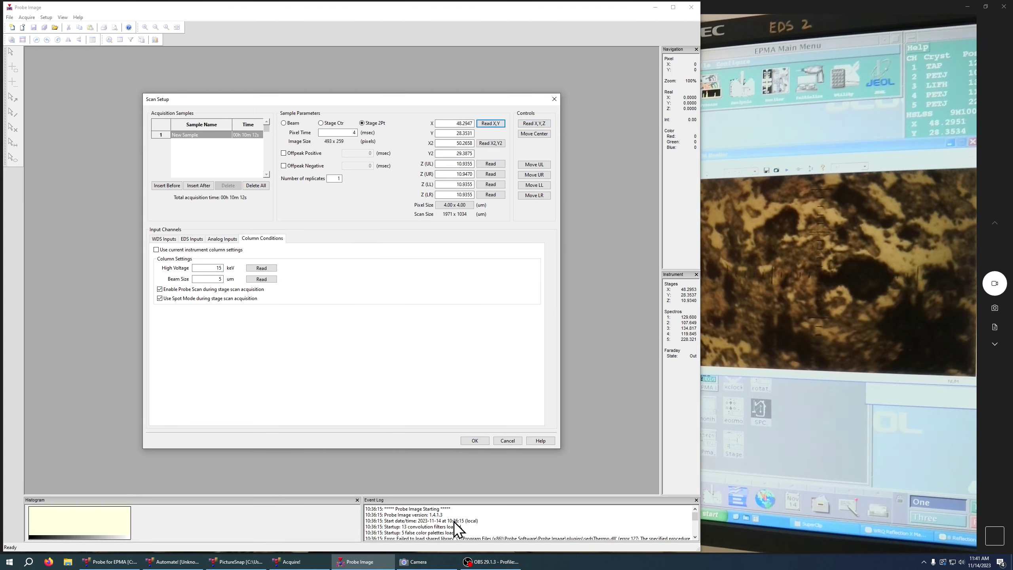
Step: Check the opposite map corner in the Camera view and read its stage position into X2 and Y2
click(423, 563)
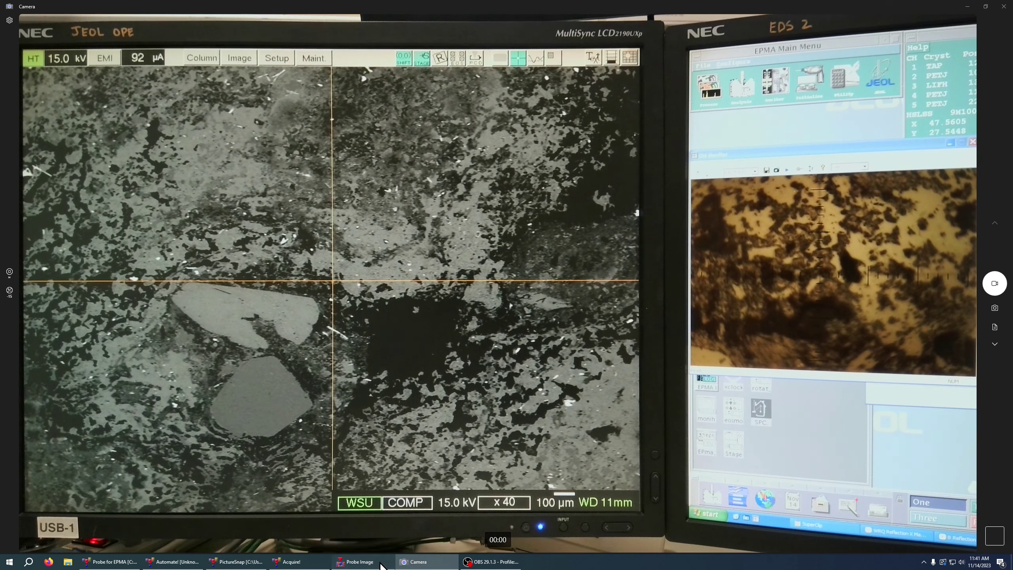
click(359, 562)
click(491, 146)
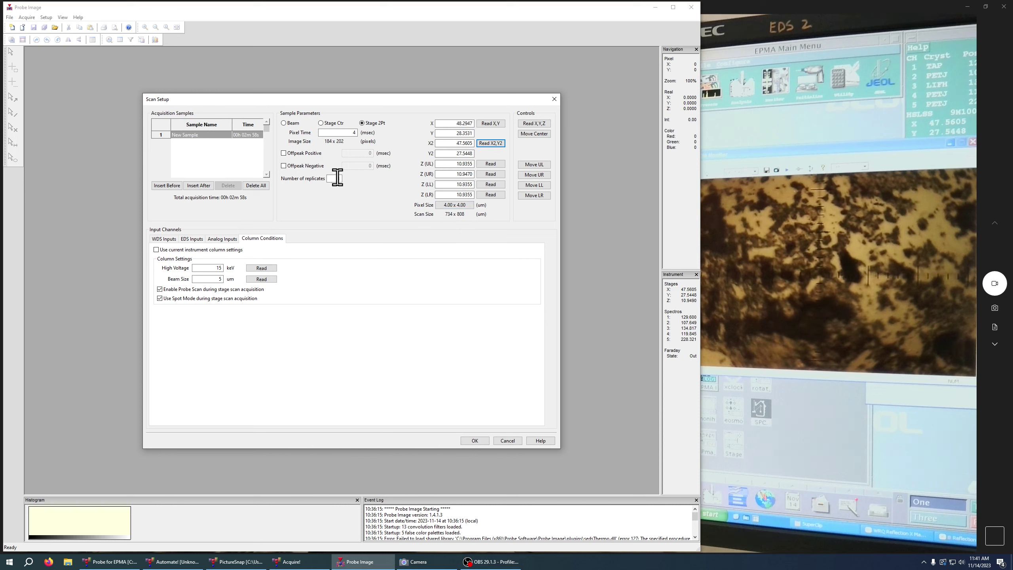
Step: Set the pixel size of the two-point stage scan to 1.00 x 1.00 um
click(453, 205)
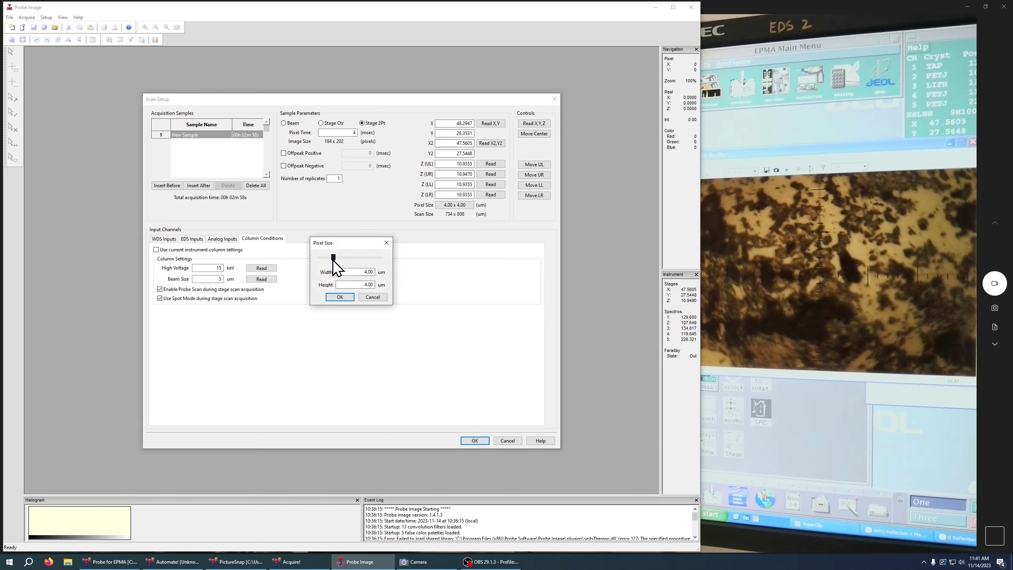
drag(328, 260, 327, 258)
click(337, 298)
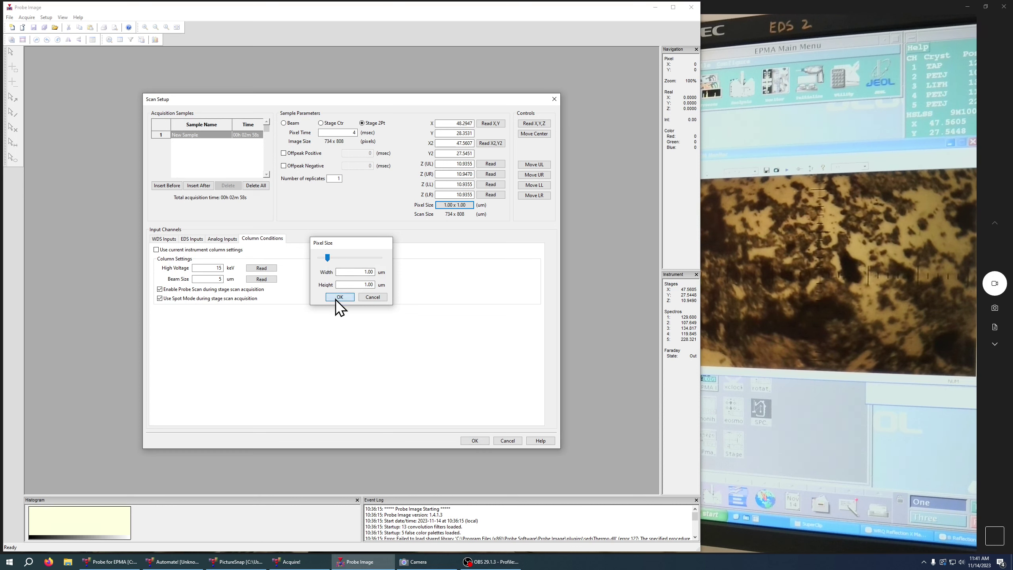
Step: Set the new sample's pixel time to 100 msec and check its acquisition time
double_click(343, 134)
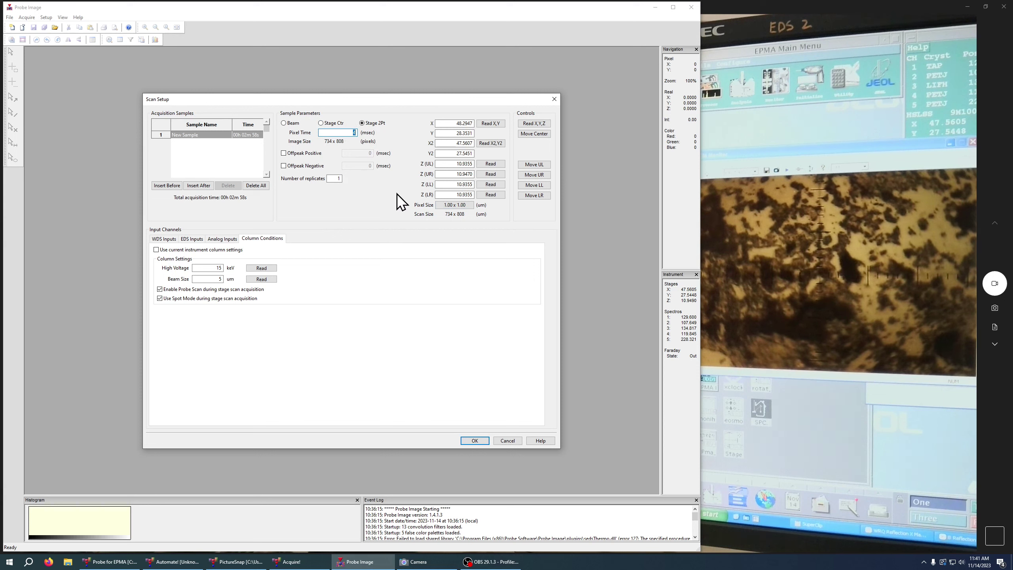
text(100)
double_click(345, 132)
click(245, 136)
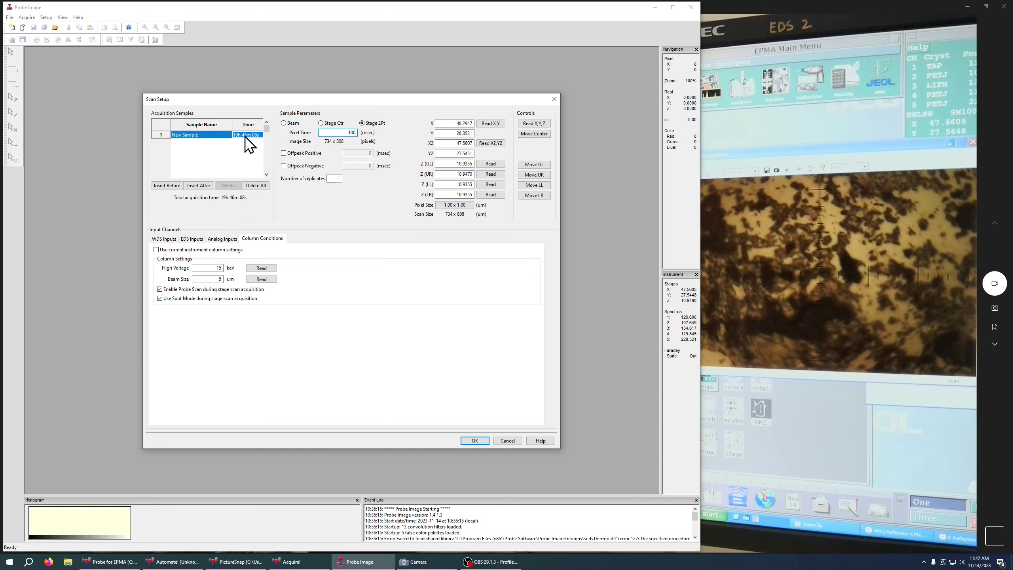
Step: Move the stage to the upper-left and then upper-right corner of the new sample's two-point map to check them
click(192, 136)
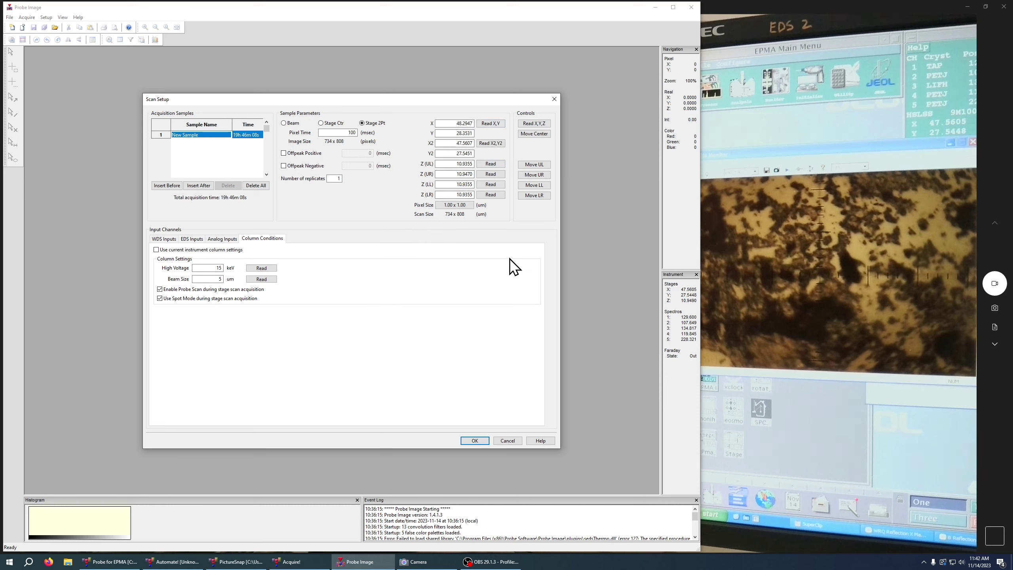
click(536, 164)
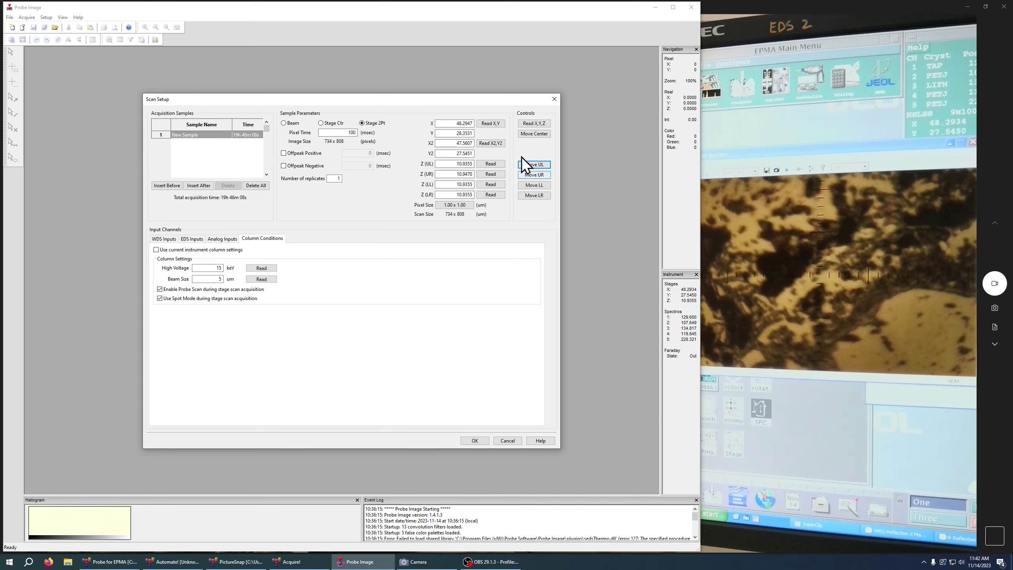
click(532, 177)
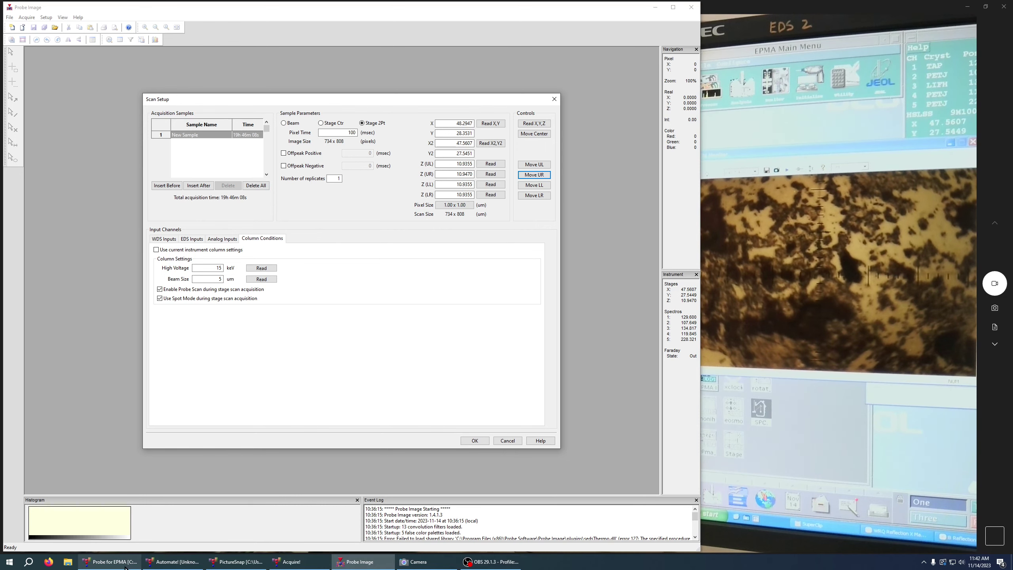
Step: In Probe for EPMA's peaking options, move Al ka on Spec 1 and Ba la on Spec 2 to 5 to their on-peak positions
click(138, 564)
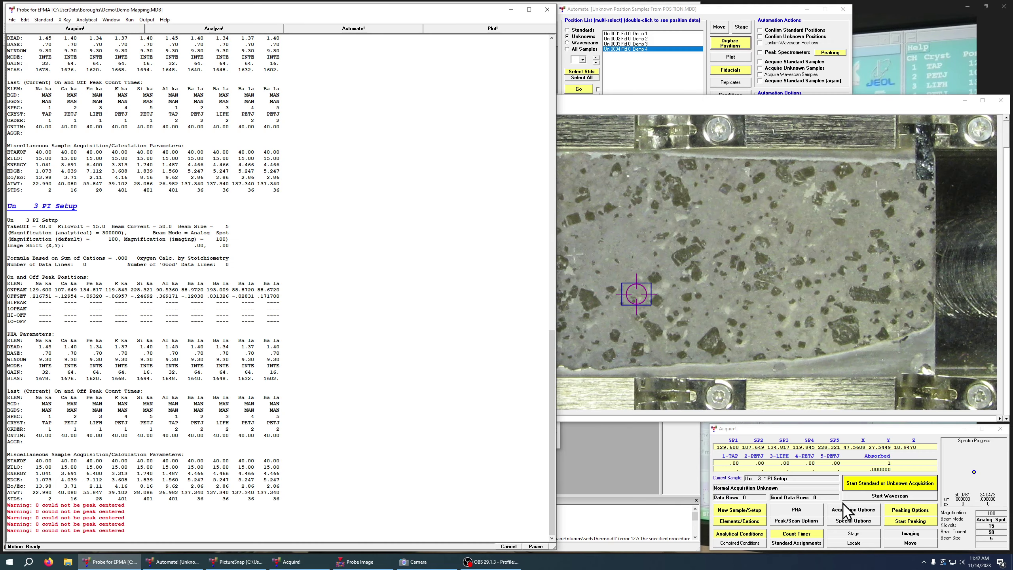
click(901, 509)
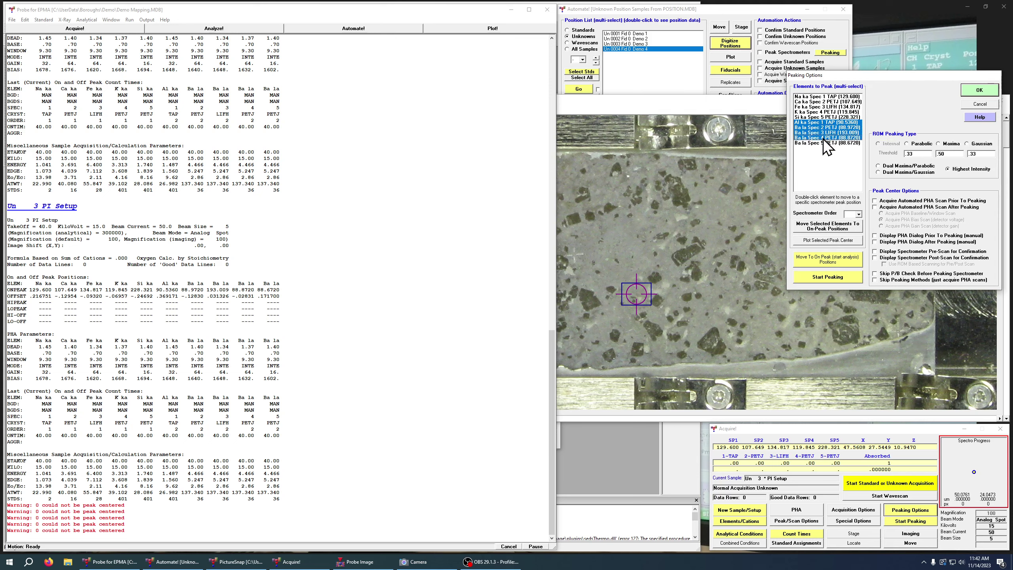
click(828, 227)
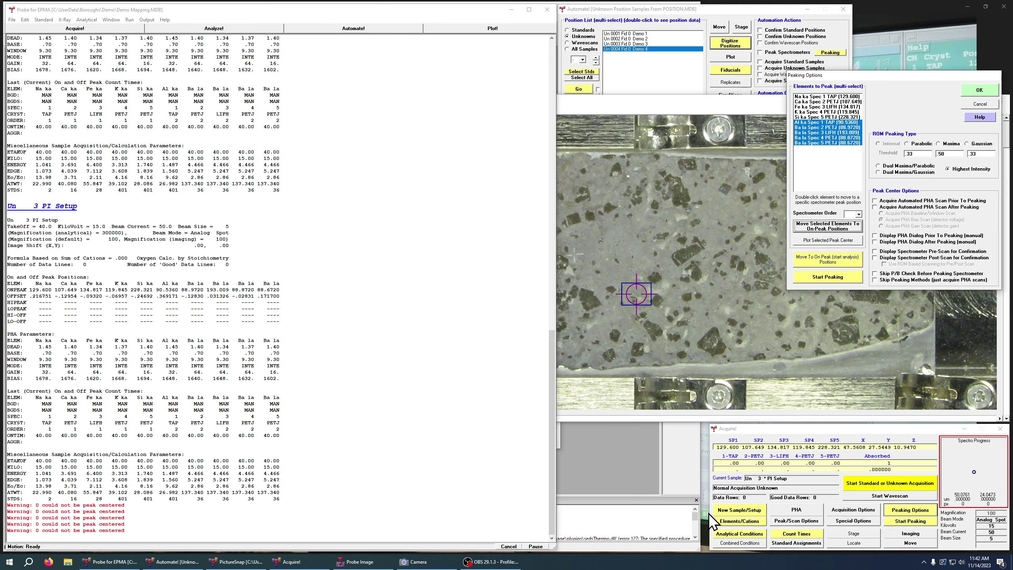
Step: Switch to Probe Image and rename the new acquisition sample in the scan setup as Pass 1
click(678, 468)
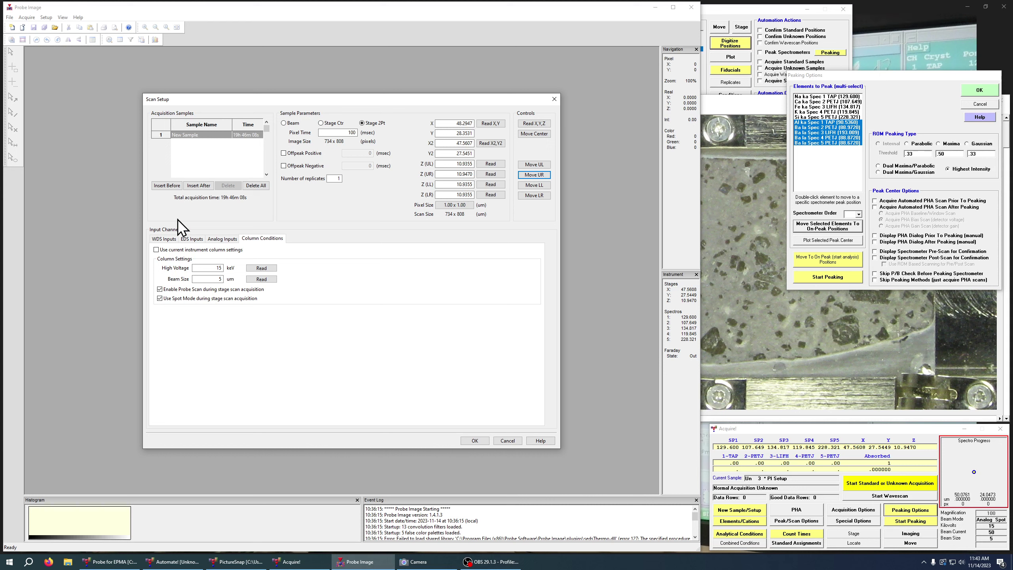
click(198, 137)
click(199, 137)
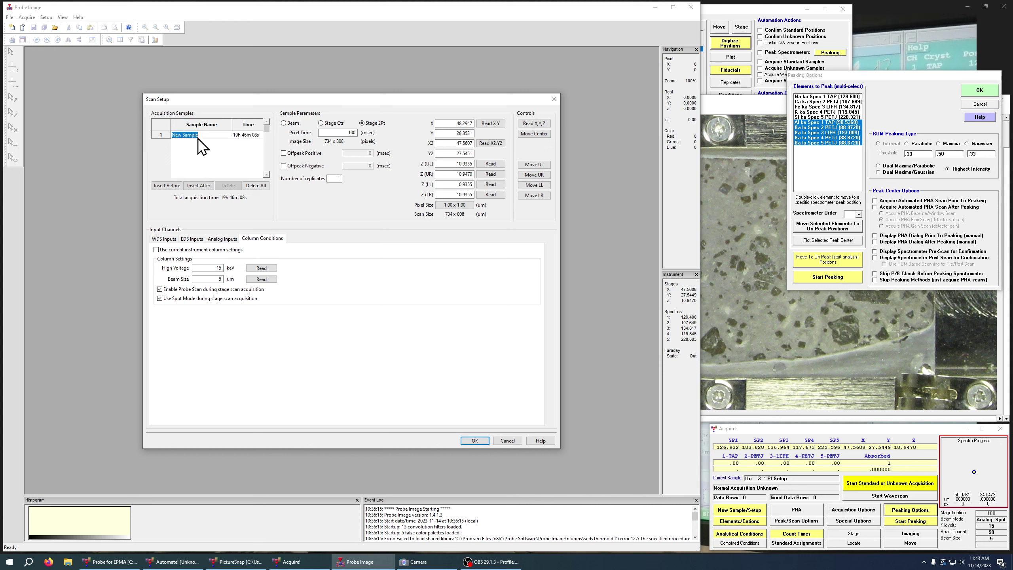
text(Pas)
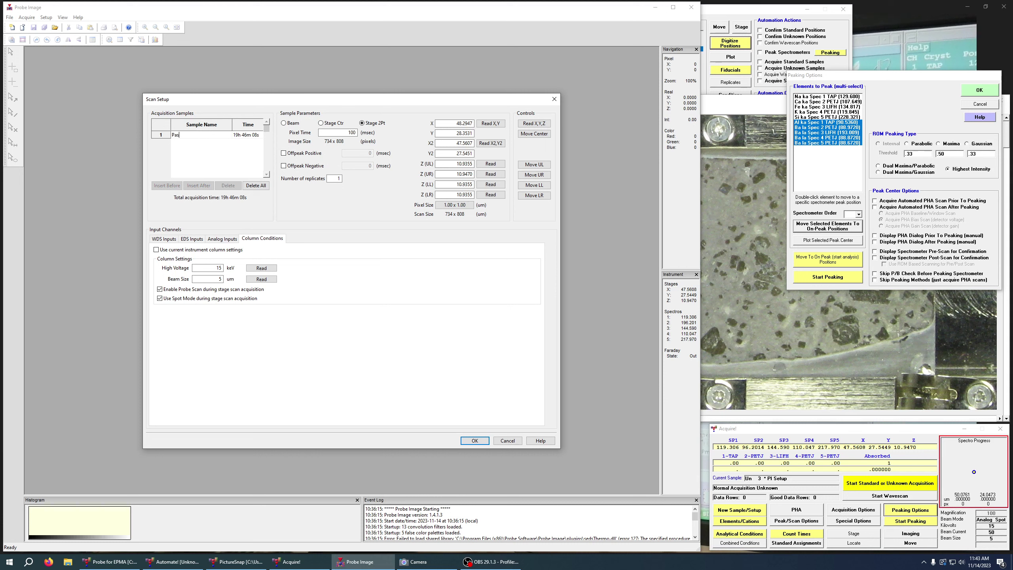
text(s 1)
Step: Insert another acquisition sample after Pass 1 and name it Pass 2
click(167, 137)
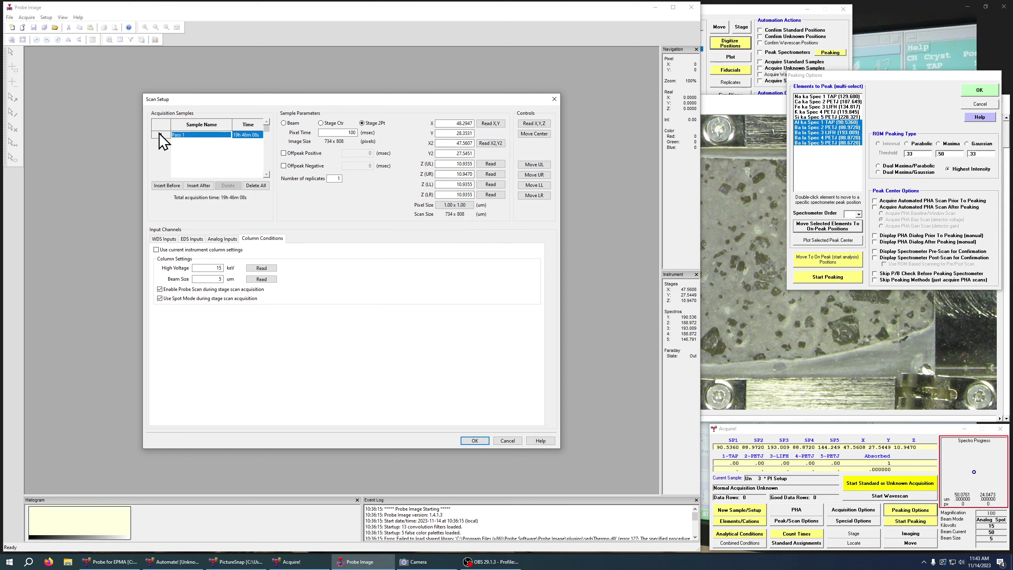
click(195, 186)
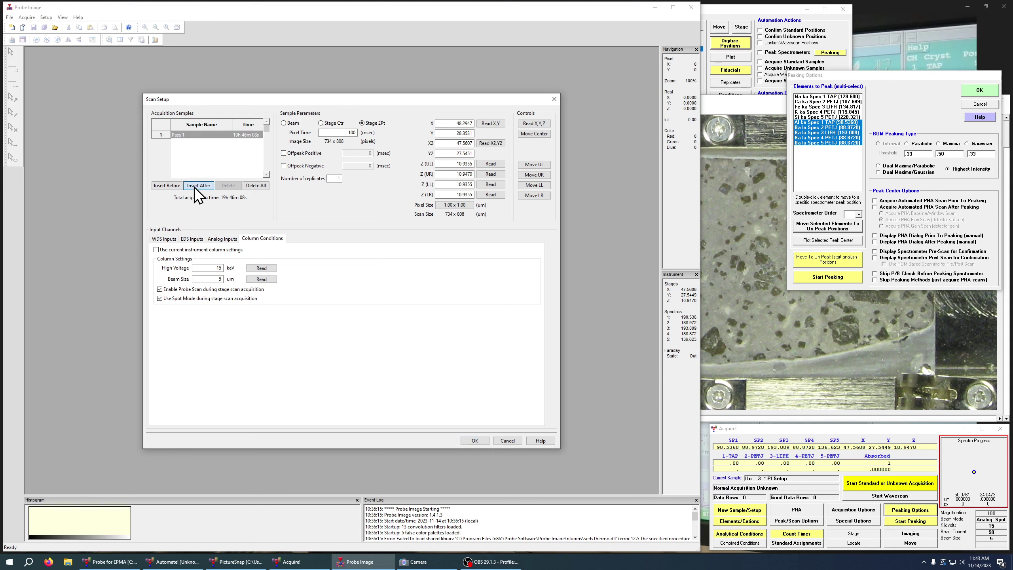
click(165, 239)
click(167, 135)
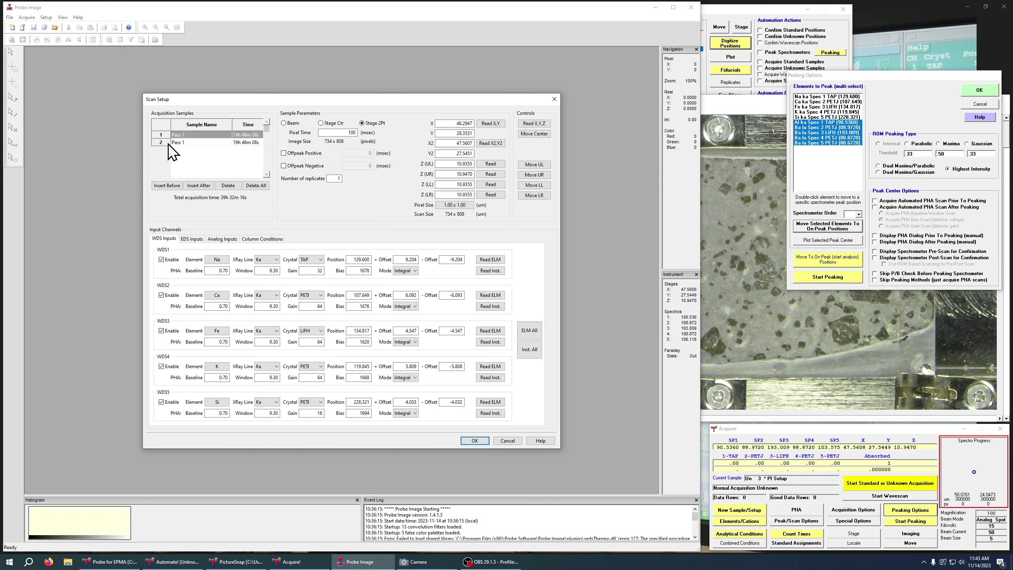
click(168, 143)
click(192, 147)
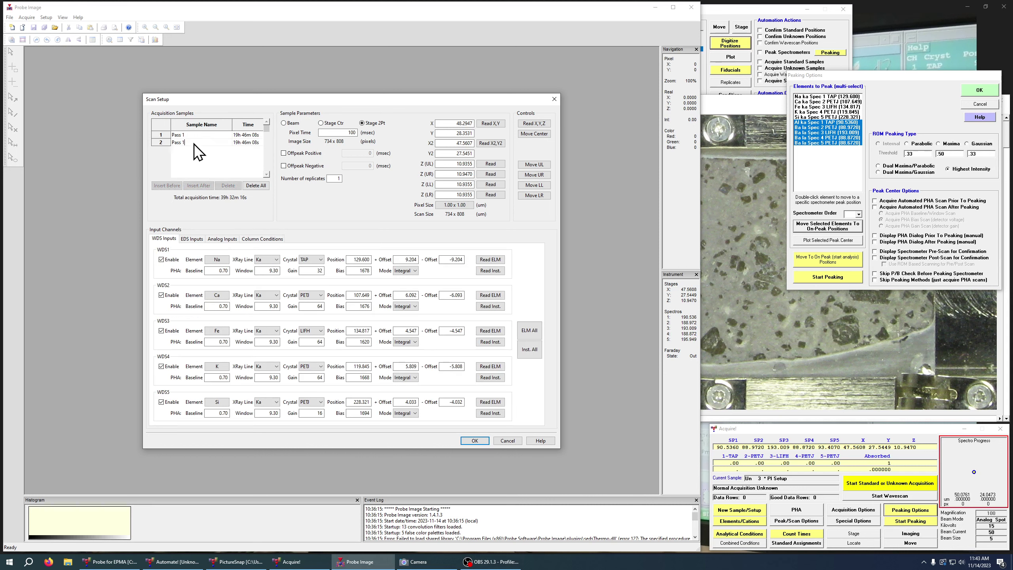
key(BackSpace)
text(2)
Step: Read the element settings for all five WDS spectrometers into Pass 2 and compare them with Pass 1
click(162, 142)
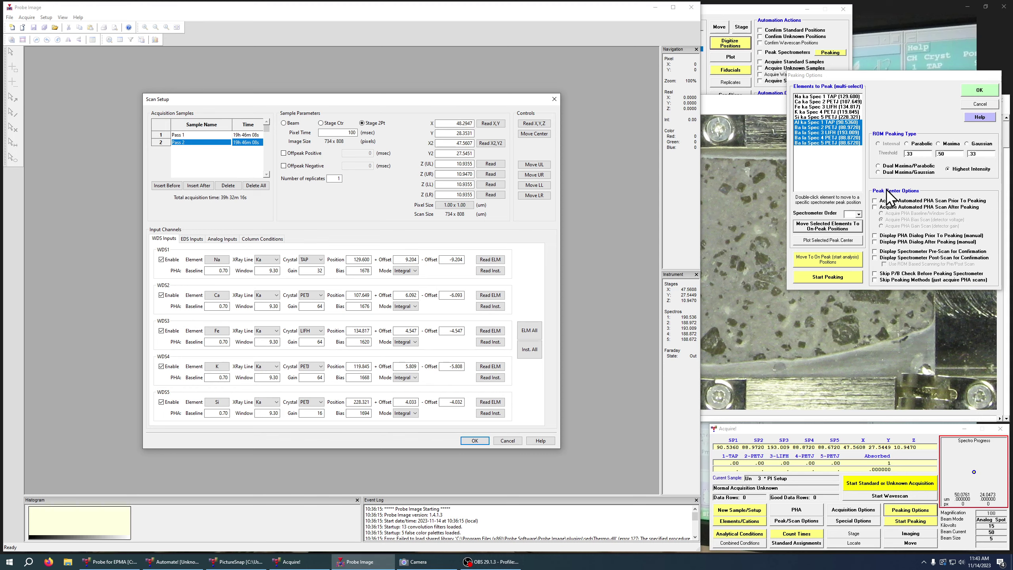
click(533, 331)
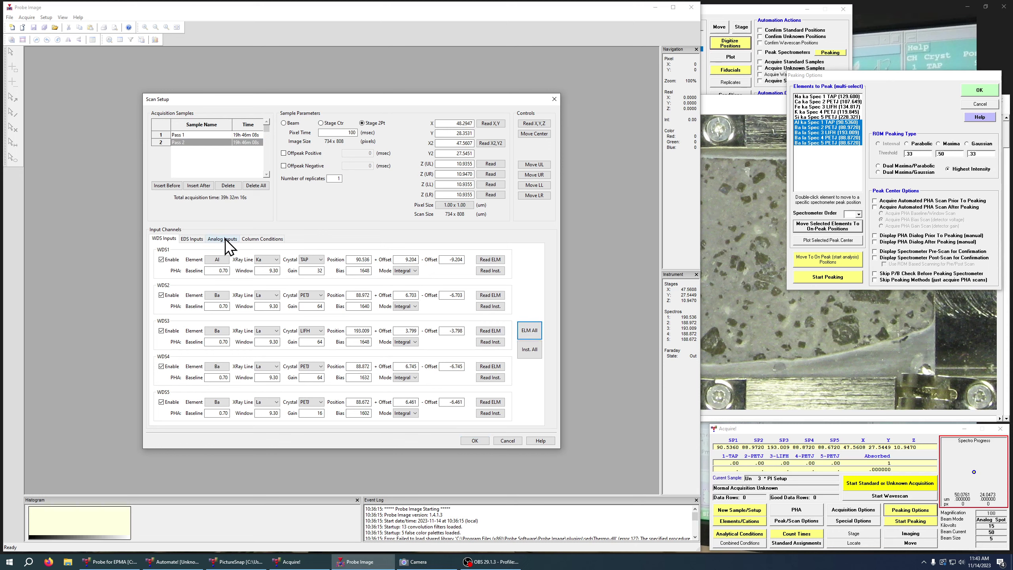
shift+click(162, 135)
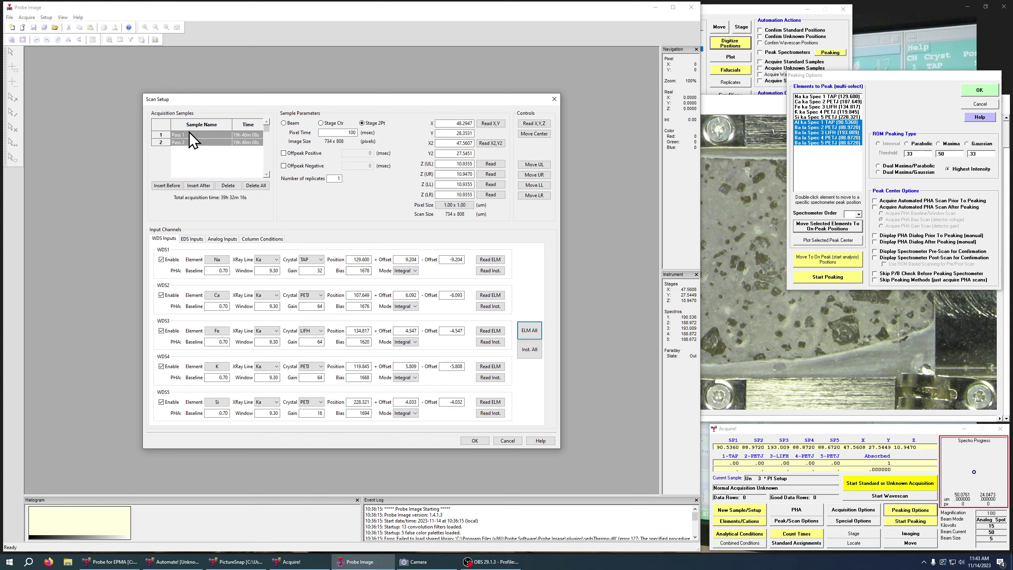
Step: Set Pass 2's pixel time to 500 msec, check the settings of both passes and accept the scan setup
click(162, 142)
double_click(346, 133)
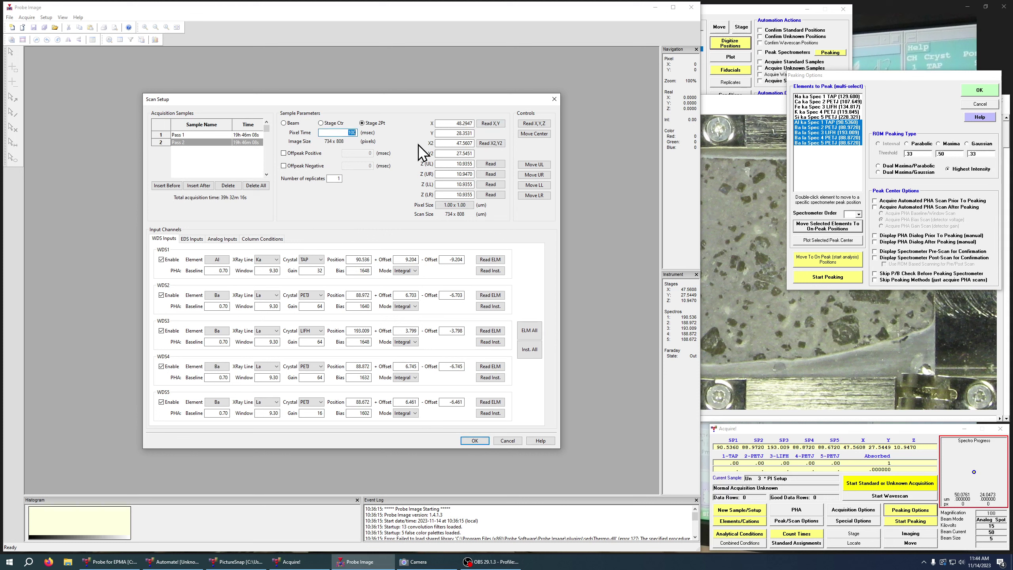
text(500)
click(167, 135)
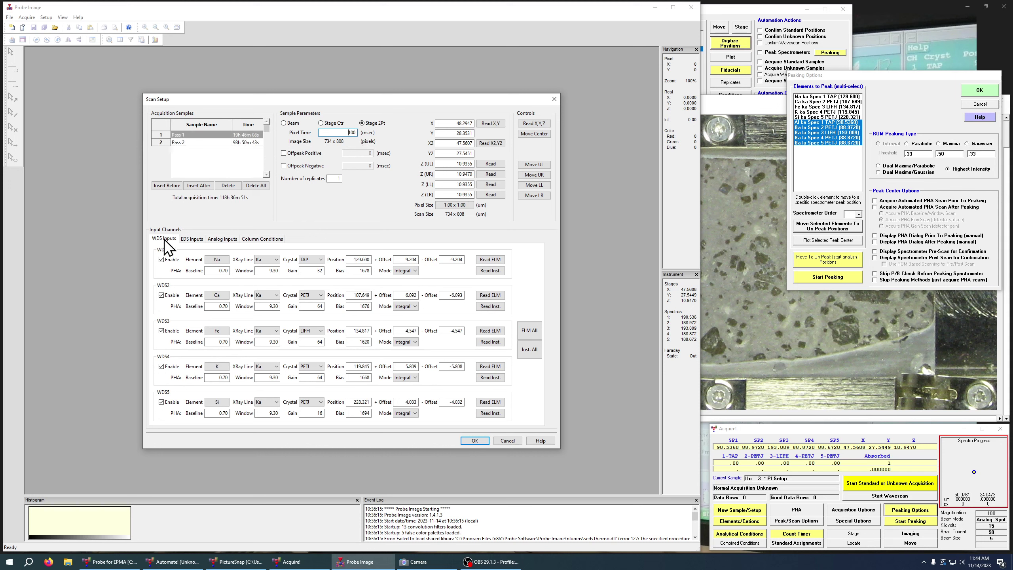
click(164, 143)
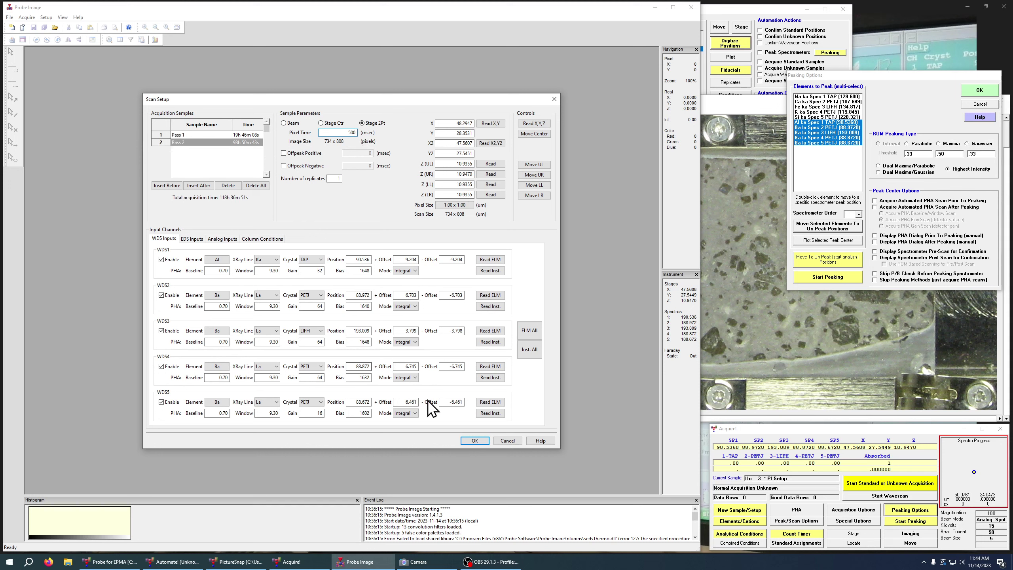
click(474, 441)
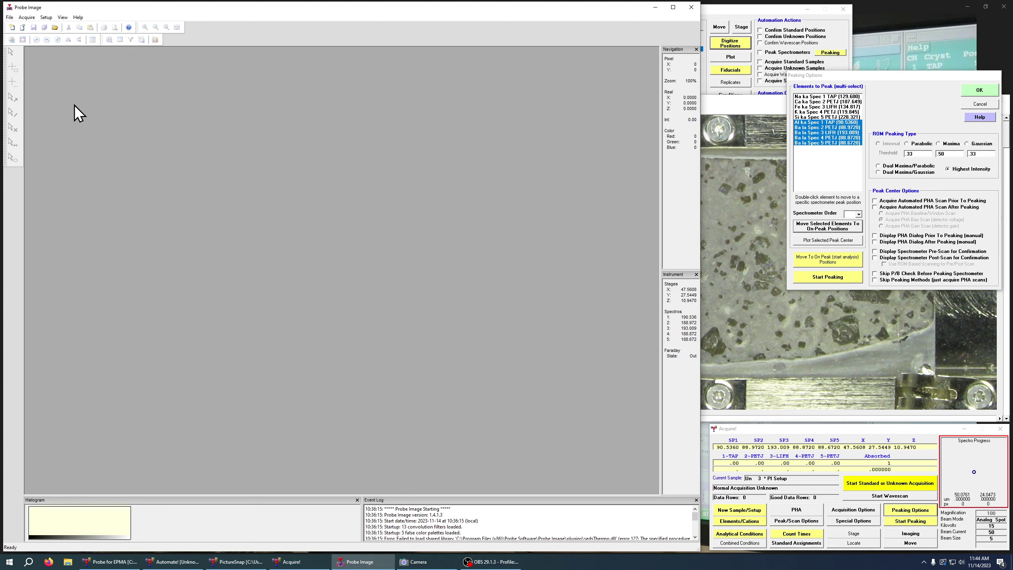
click(25, 18)
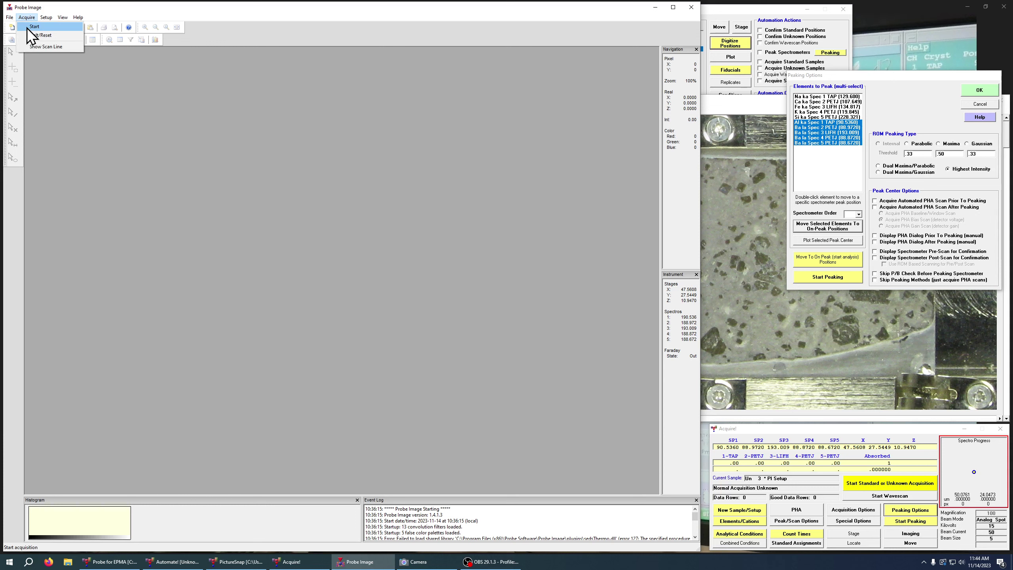
click(63, 7)
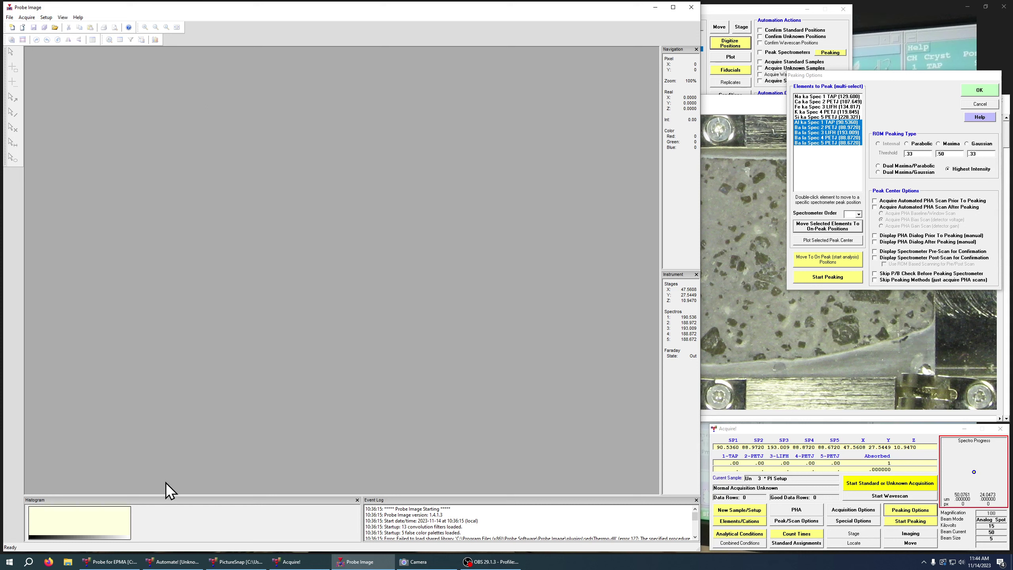
Step: Switch to Probe for EPMA, cancel the peaking options and bring up the Automate window
click(117, 563)
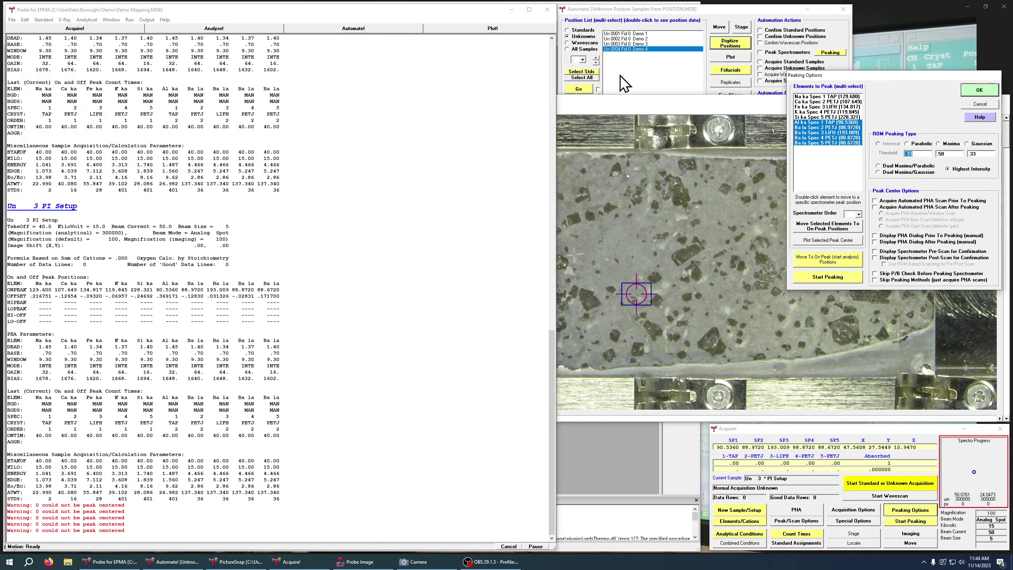
click(977, 105)
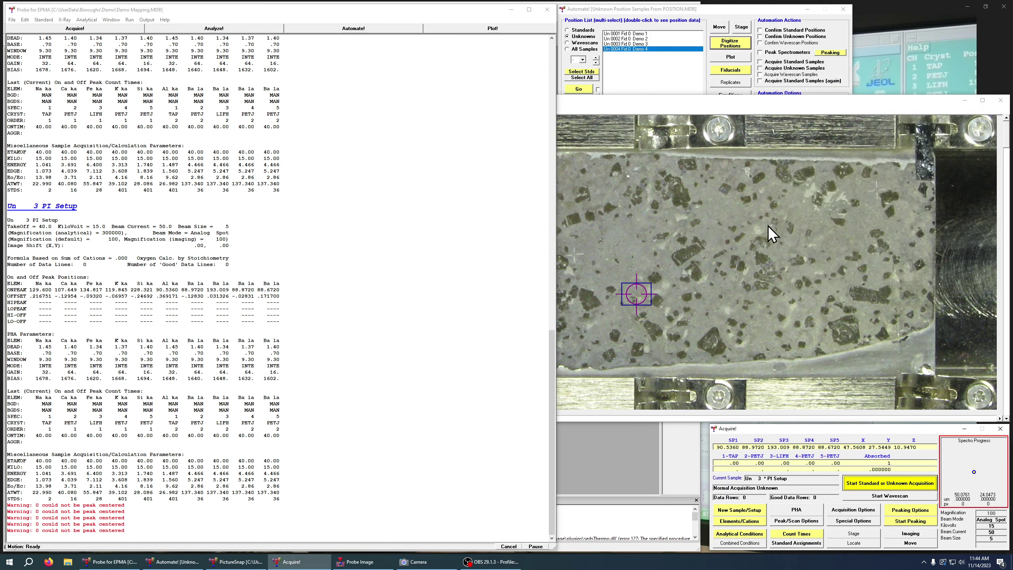
click(685, 11)
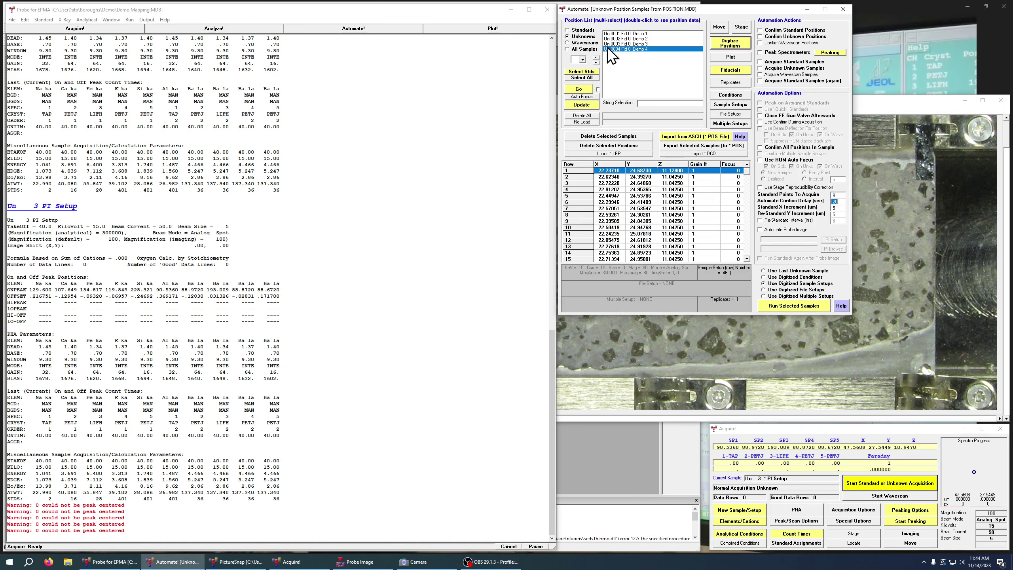
Step: Select the run's standards for automated acquisition and enable Acquire Standard Samples and Automate Probe Image
click(583, 31)
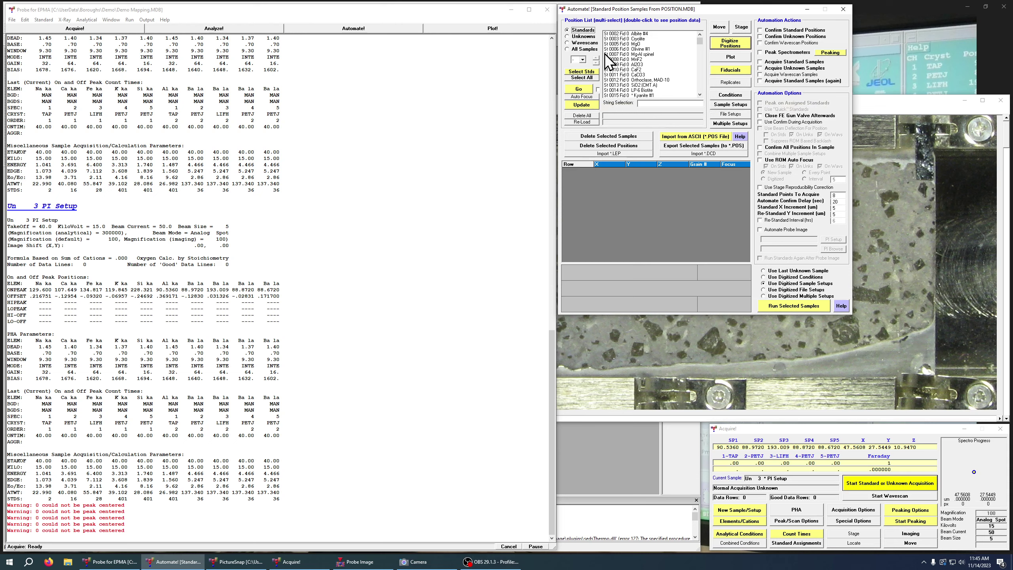
click(588, 72)
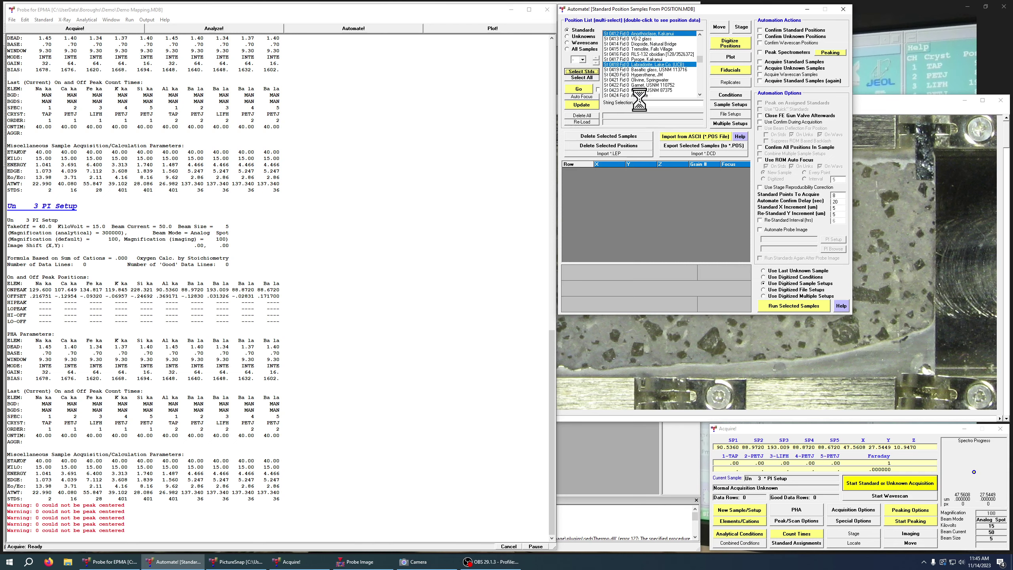
click(779, 62)
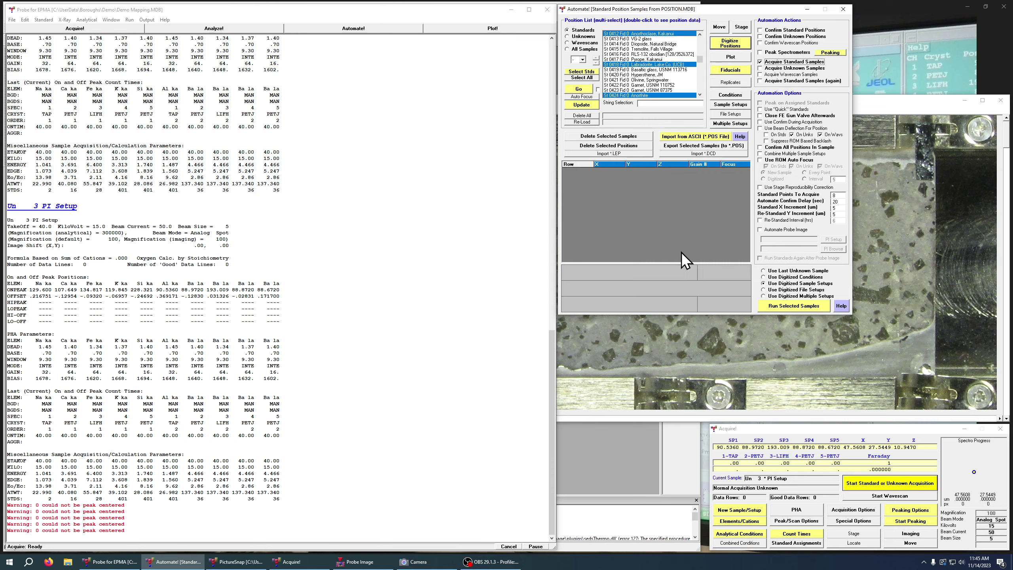
click(784, 231)
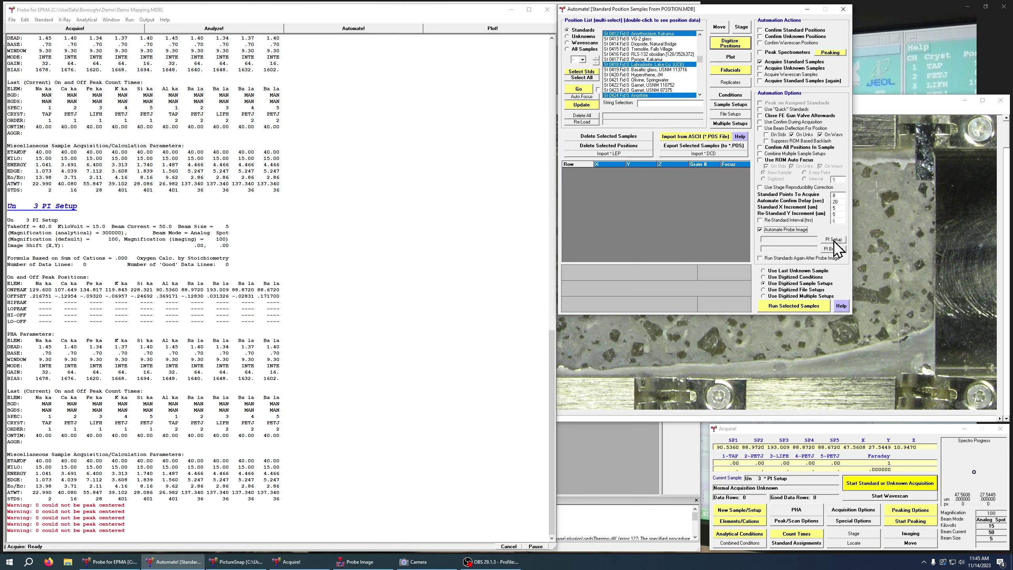
Step: In Probe Image, review the two-pass scan setup and save the acquisition setup over Demo Setup.prbacq
click(829, 250)
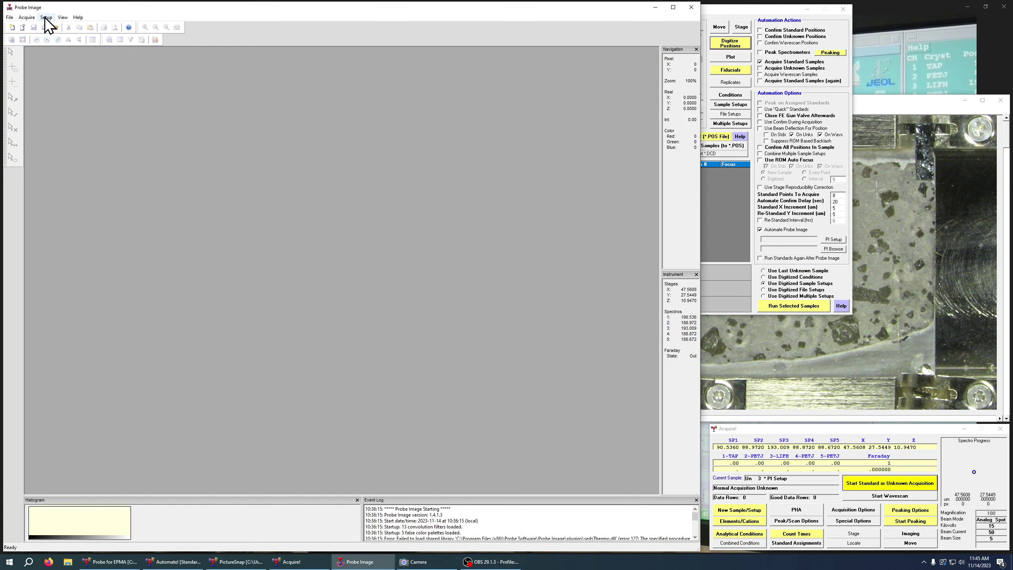
click(45, 17)
click(56, 36)
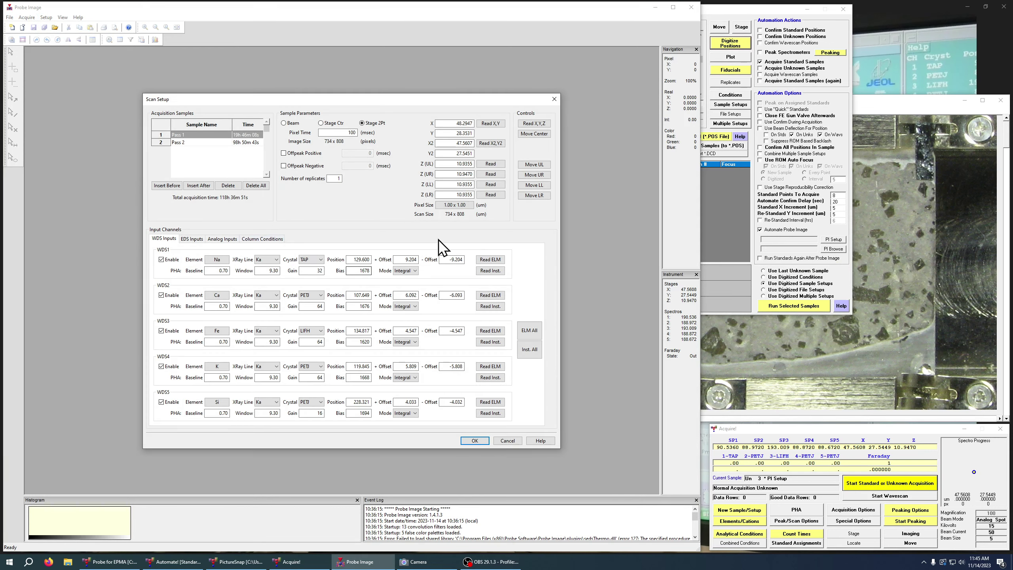
click(477, 441)
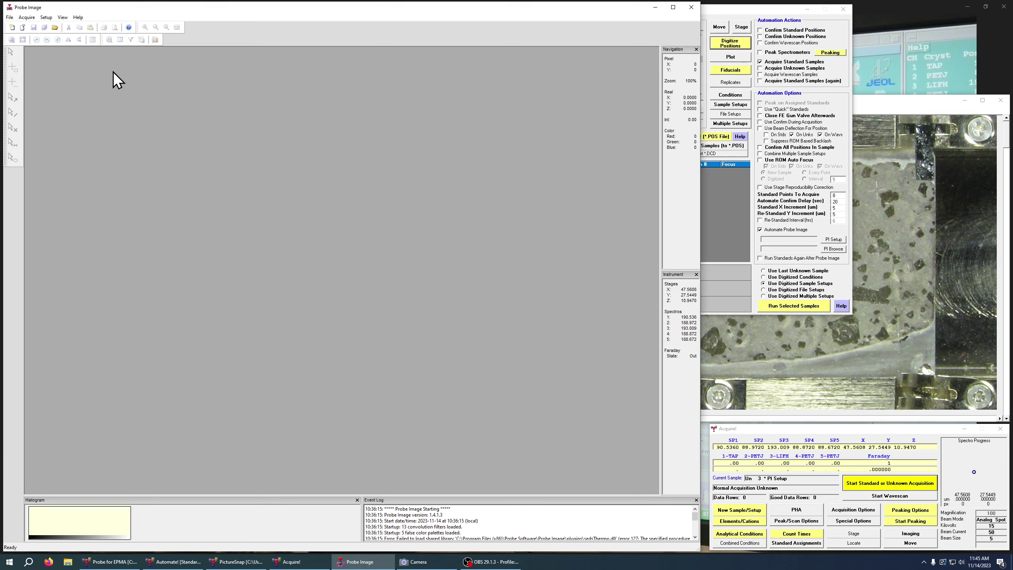
click(10, 18)
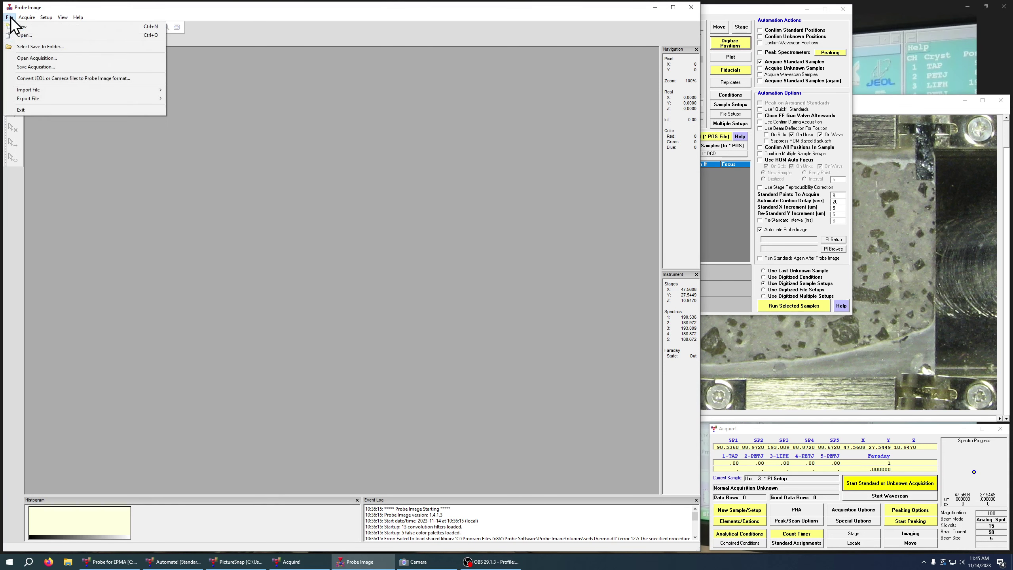
click(22, 65)
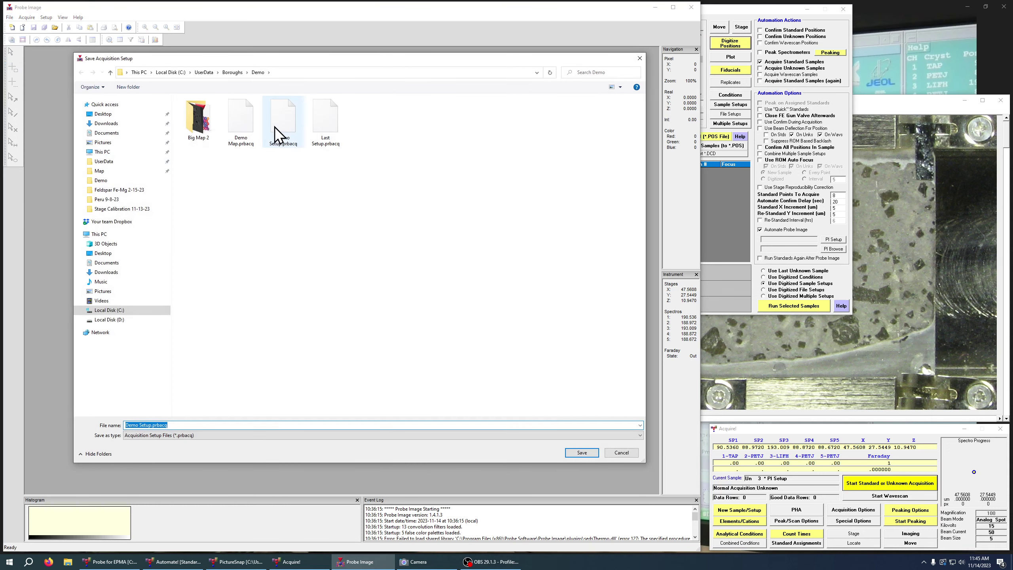
click(279, 120)
click(582, 453)
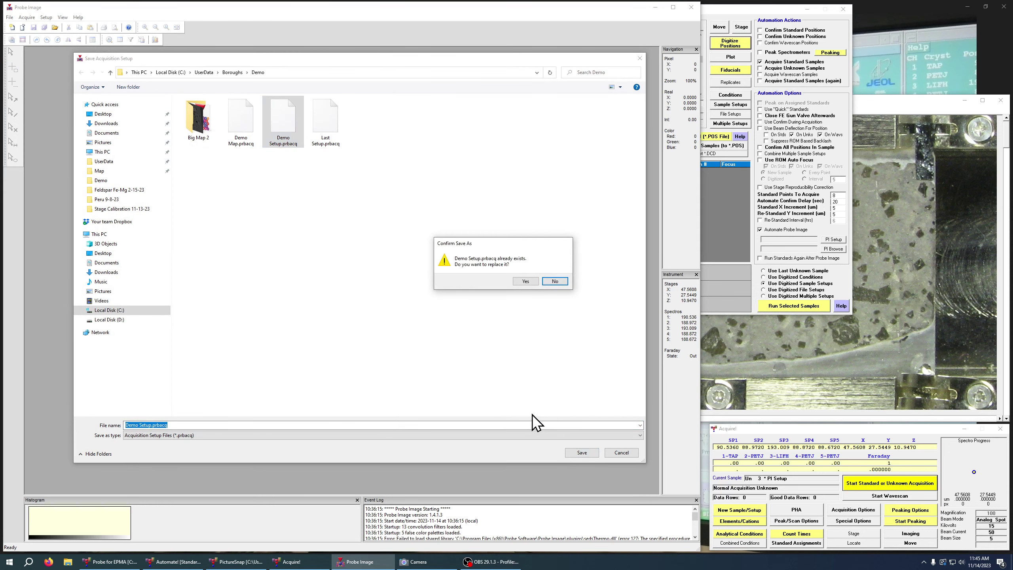
click(525, 281)
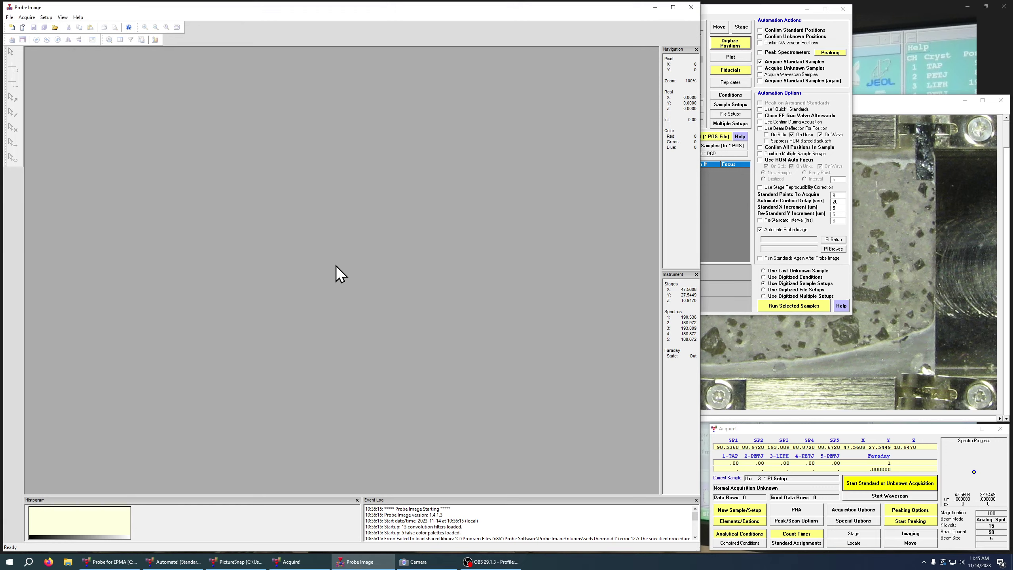
Step: In Probe for EPMA's automation options, load Demo Setup.prbacq from the Demo folder as the Probe Image acquisition file
click(833, 249)
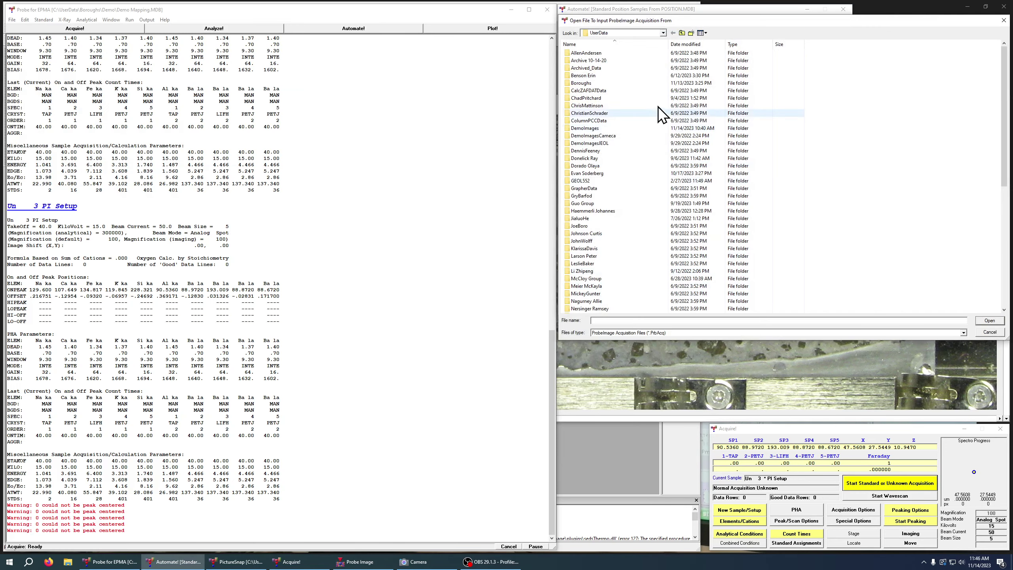
double_click(586, 84)
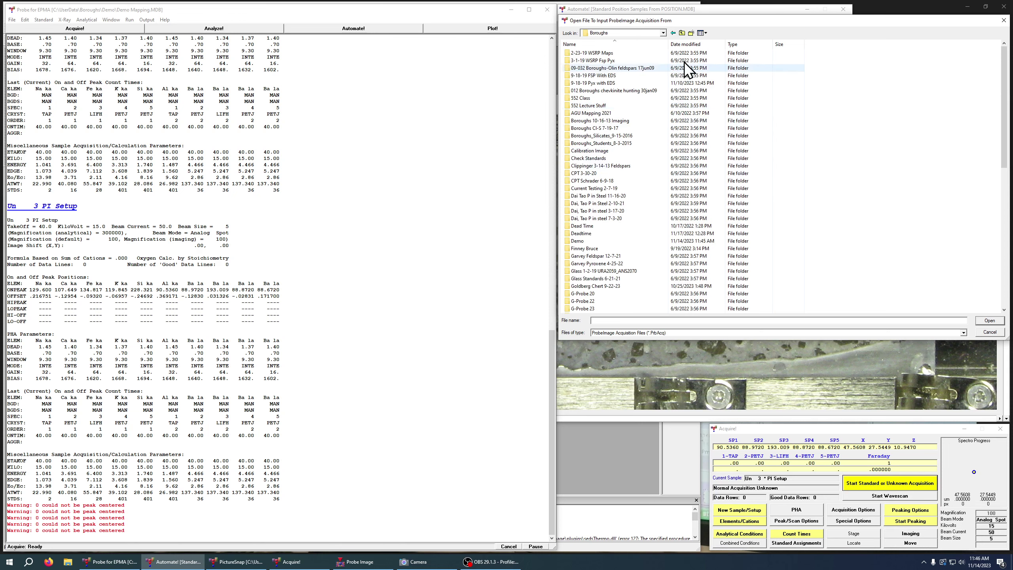
click(685, 42)
double_click(577, 54)
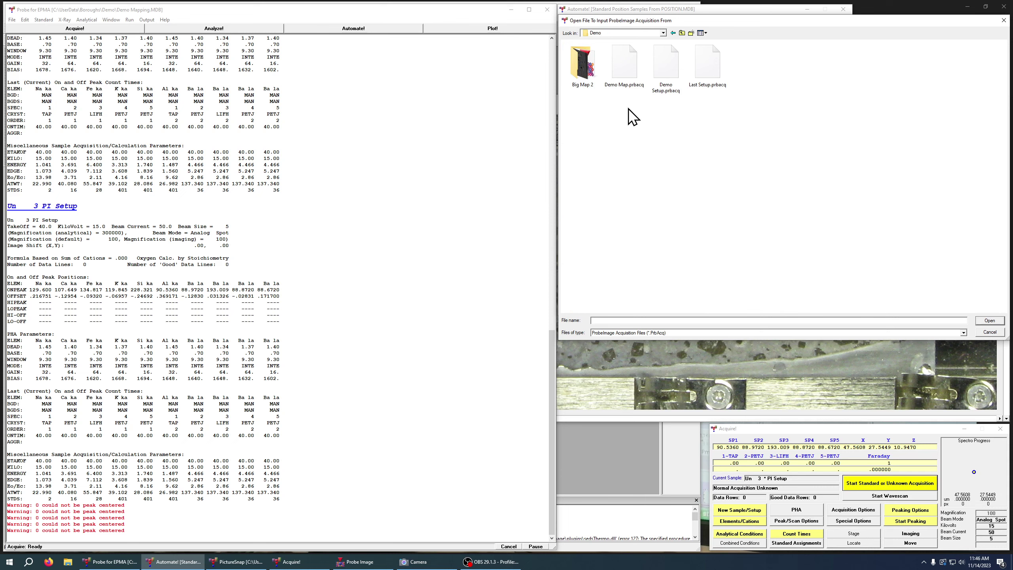
click(663, 70)
click(990, 321)
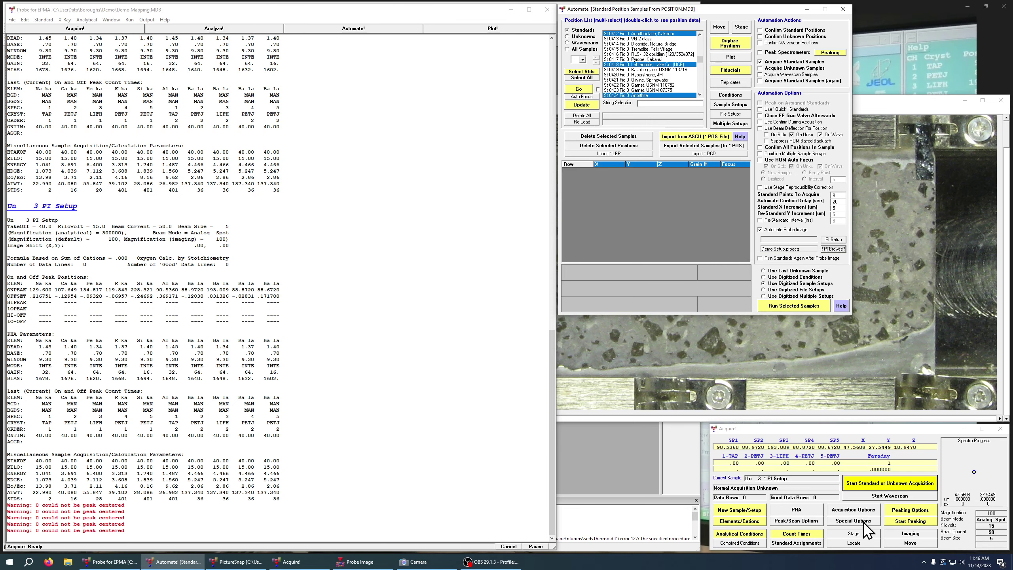
Step: Add the third unknown sample, PI Setup, to the sample setups and assign setup 26 PI Setup to the Probe Image automation
click(193, 29)
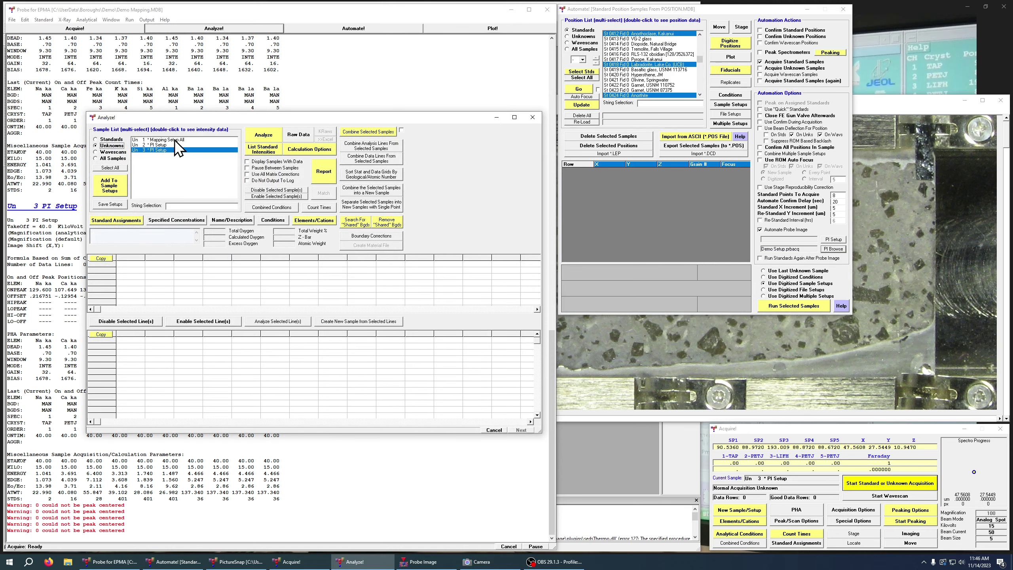
drag(180, 140, 179, 168)
click(154, 150)
click(155, 151)
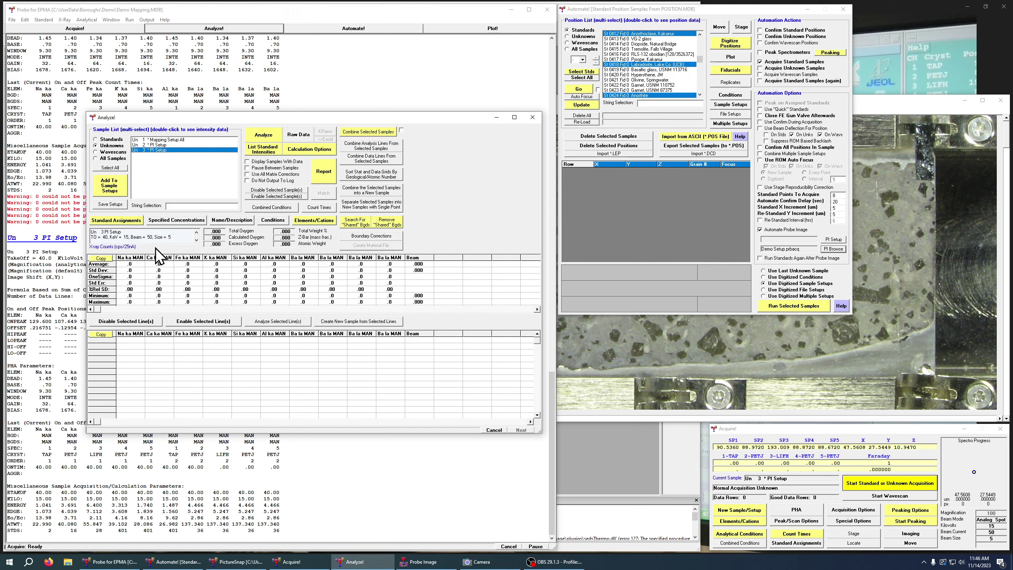
click(109, 185)
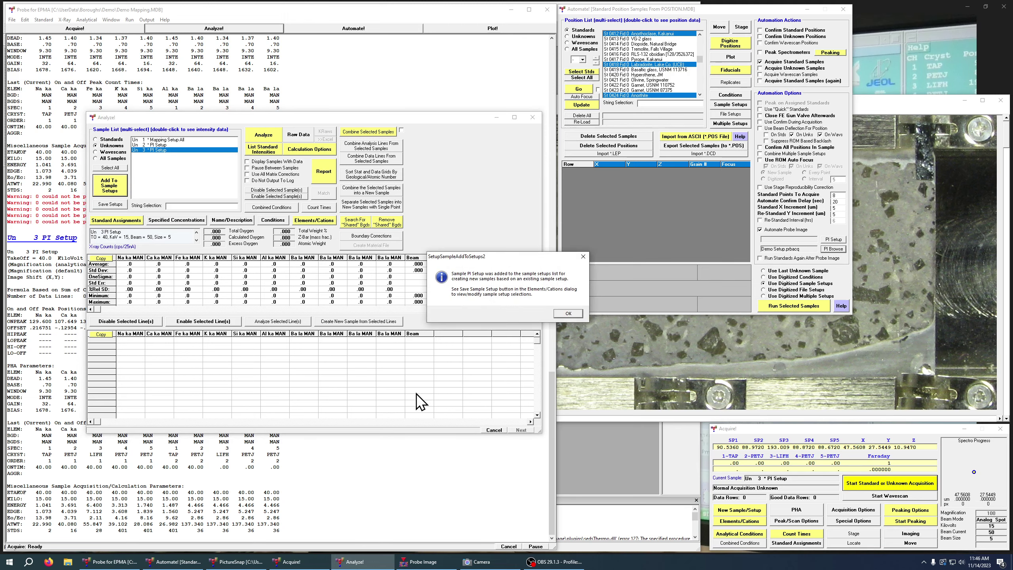
click(569, 313)
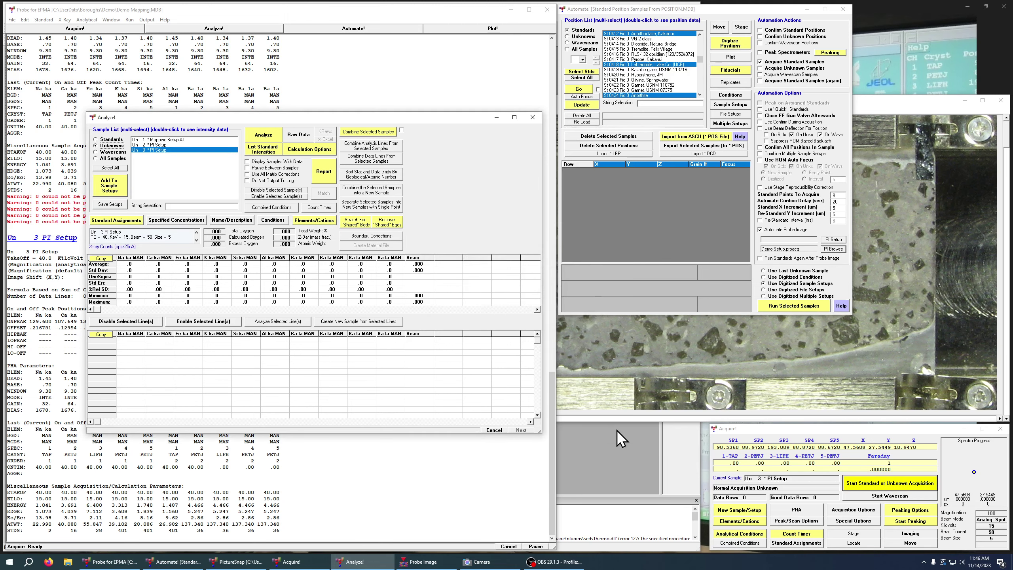
click(731, 104)
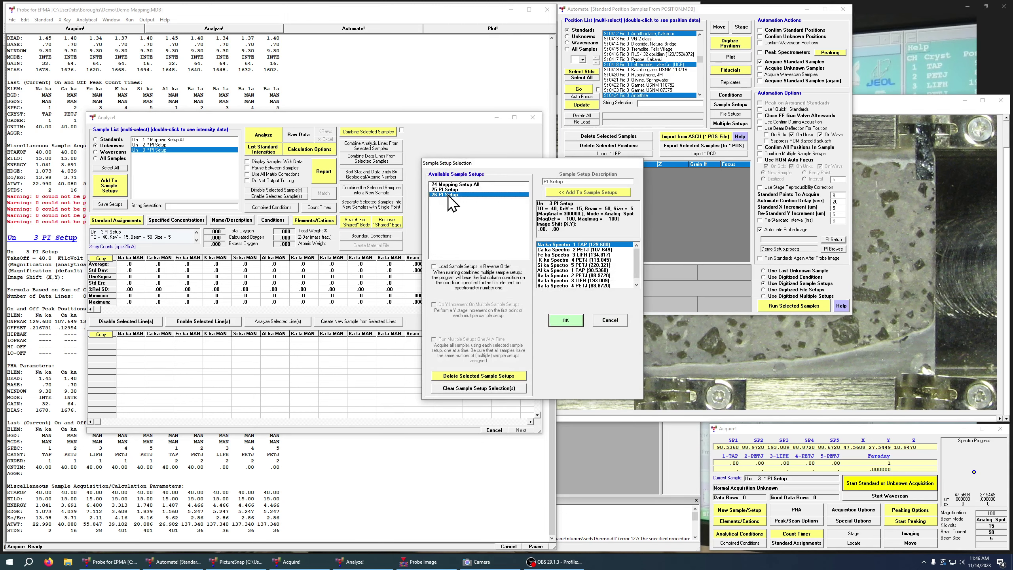
click(566, 322)
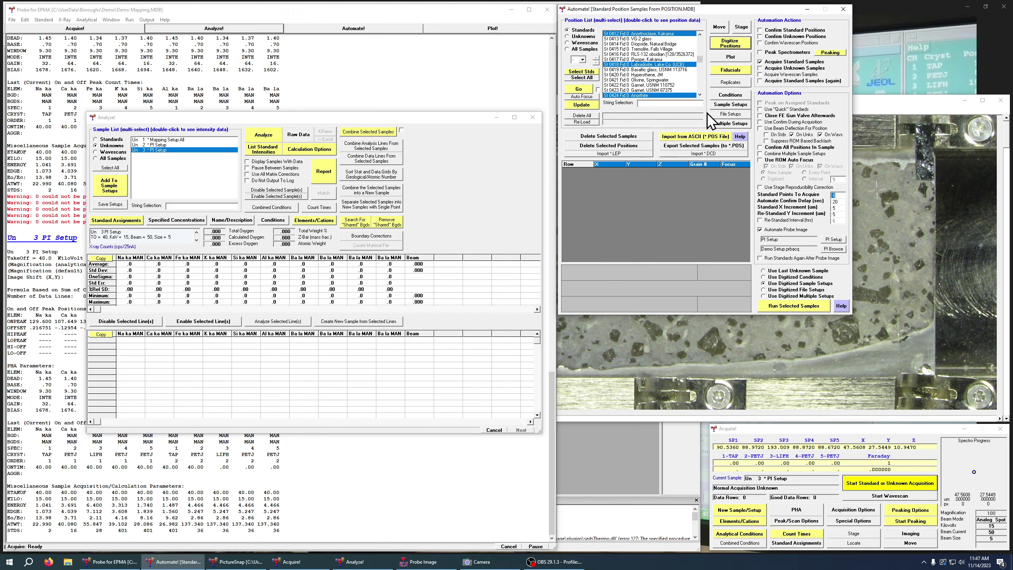
Step: Check the analytical conditions of Mapping Setup All and apply sample setup 24 to the selected standard positions
click(168, 140)
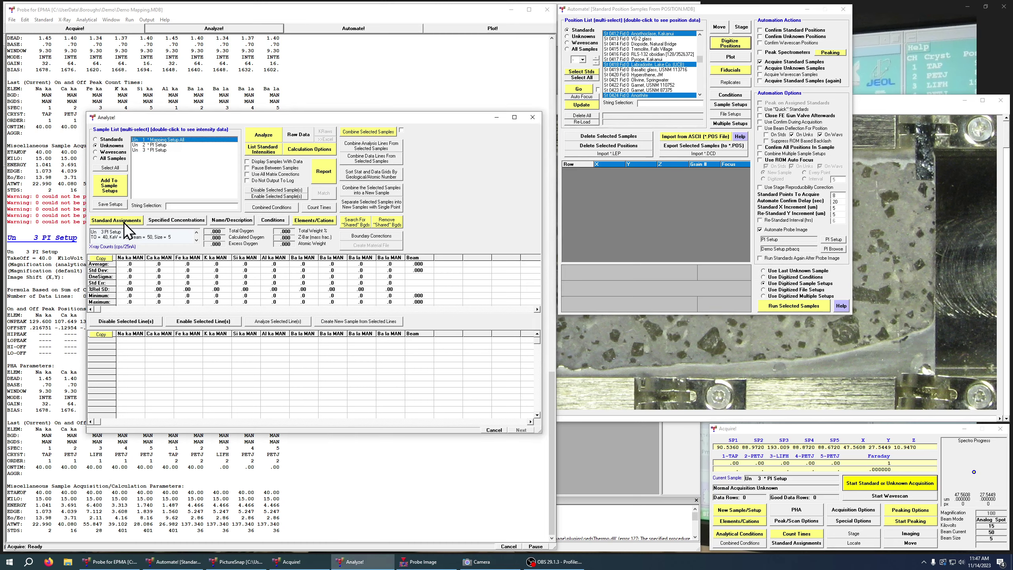
click(268, 221)
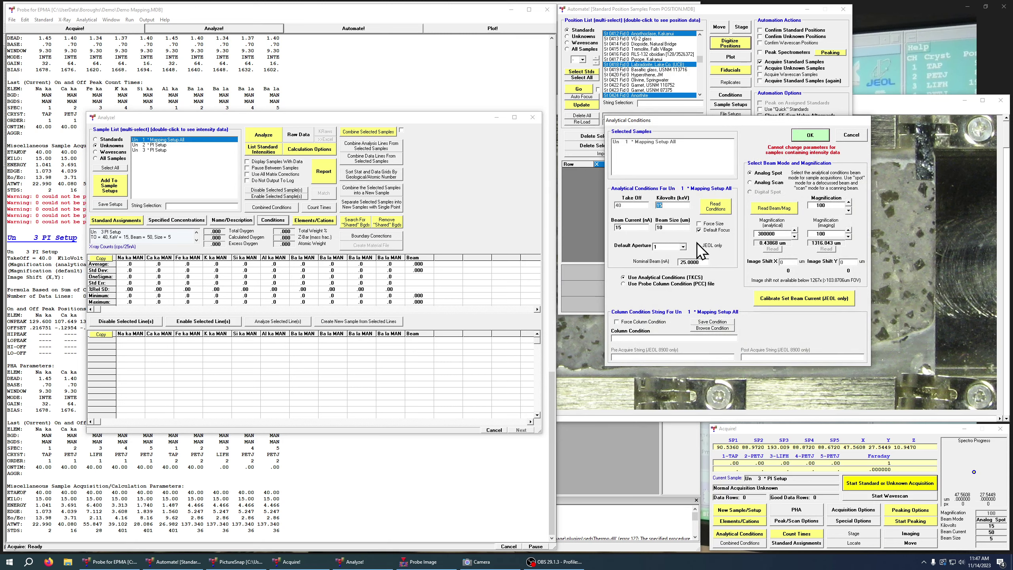
click(810, 135)
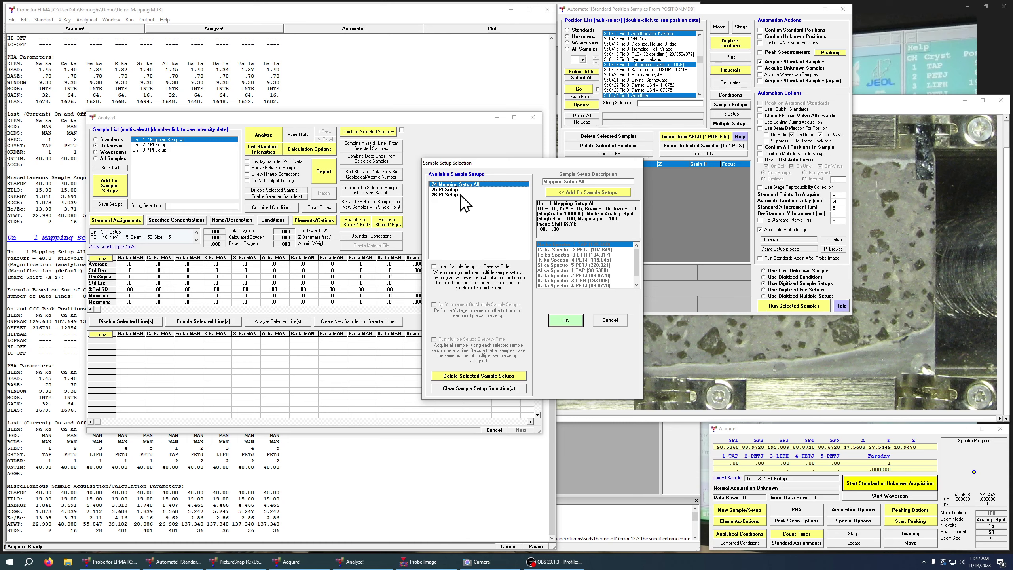
click(566, 321)
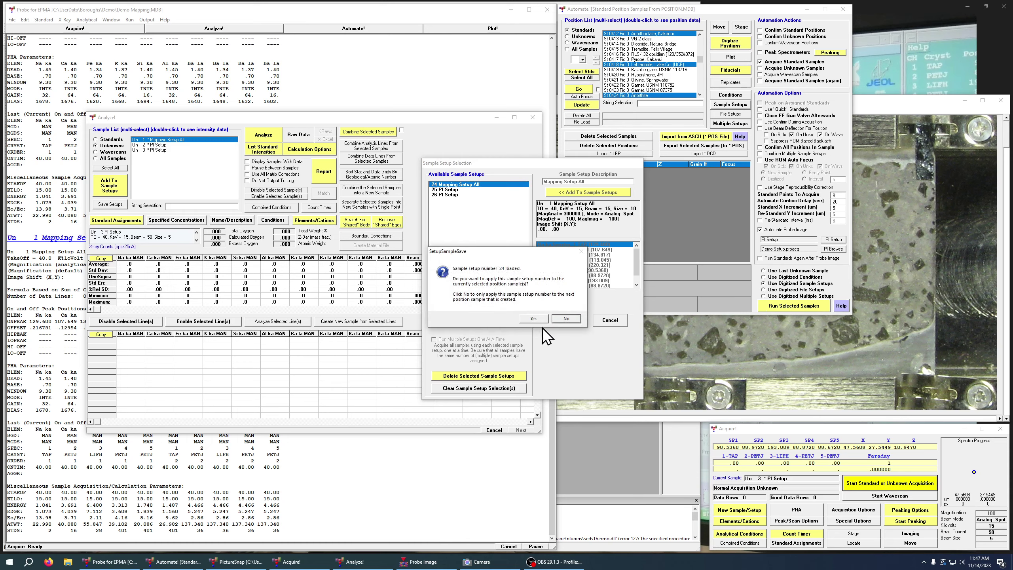
click(535, 319)
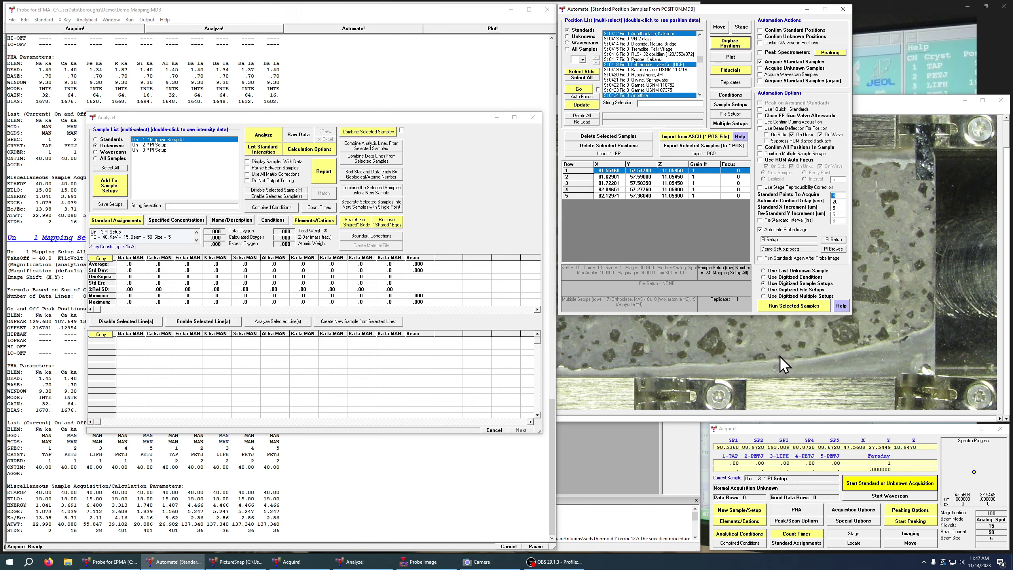
Step: Close Probe Image, review the projected time for running the selected samples and decline to start the run
click(789, 306)
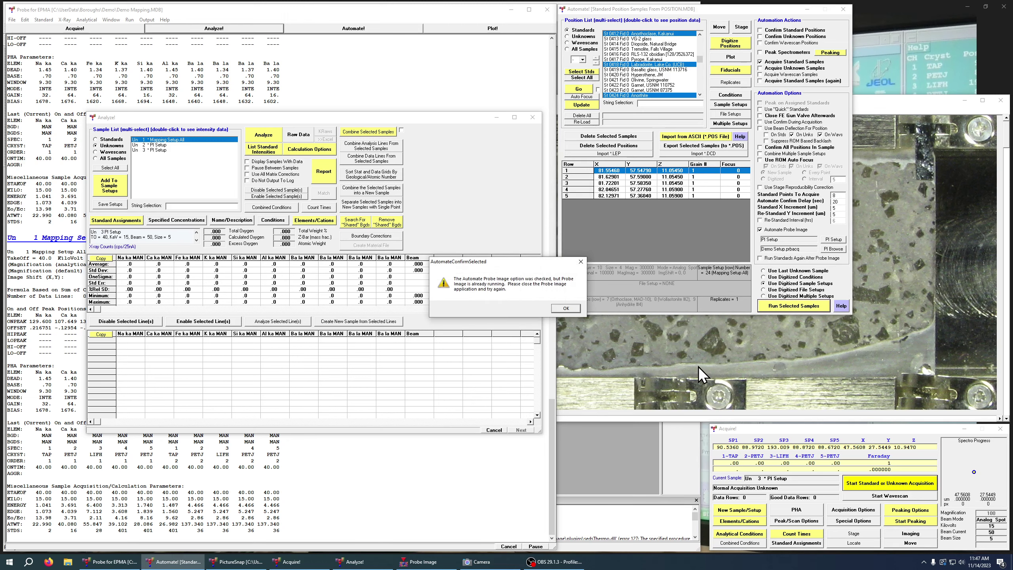
click(567, 310)
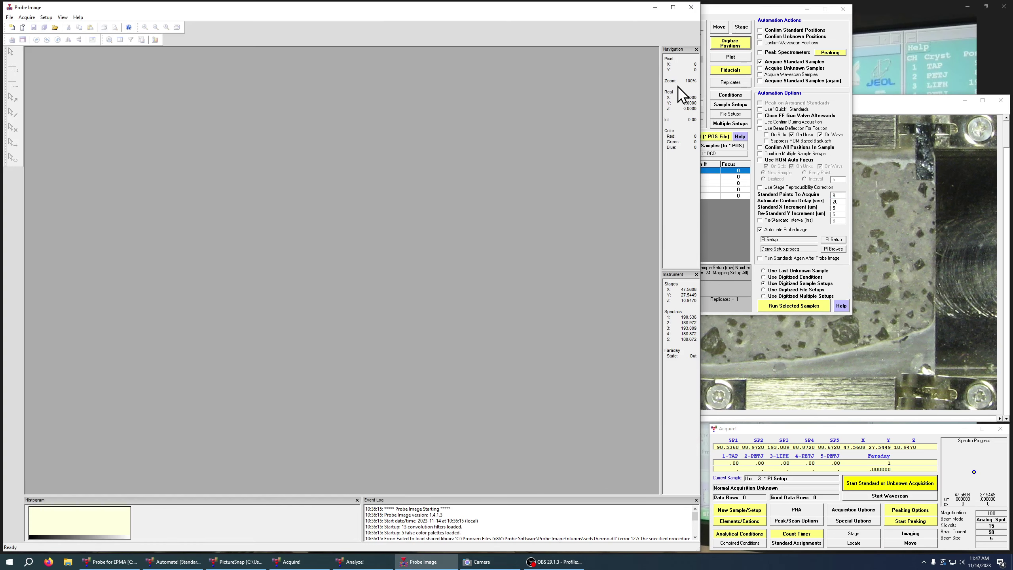
click(691, 7)
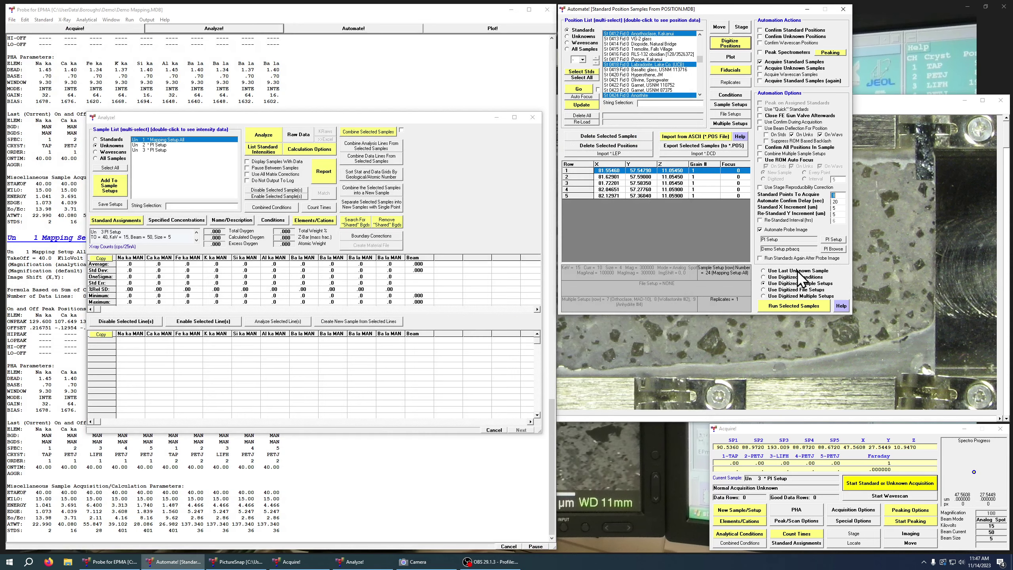
click(796, 306)
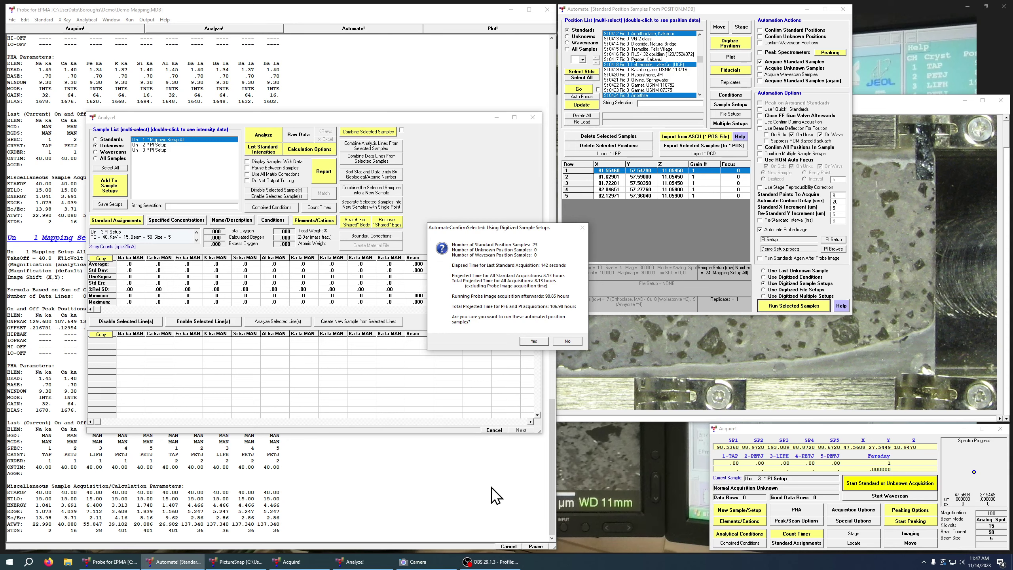
click(570, 340)
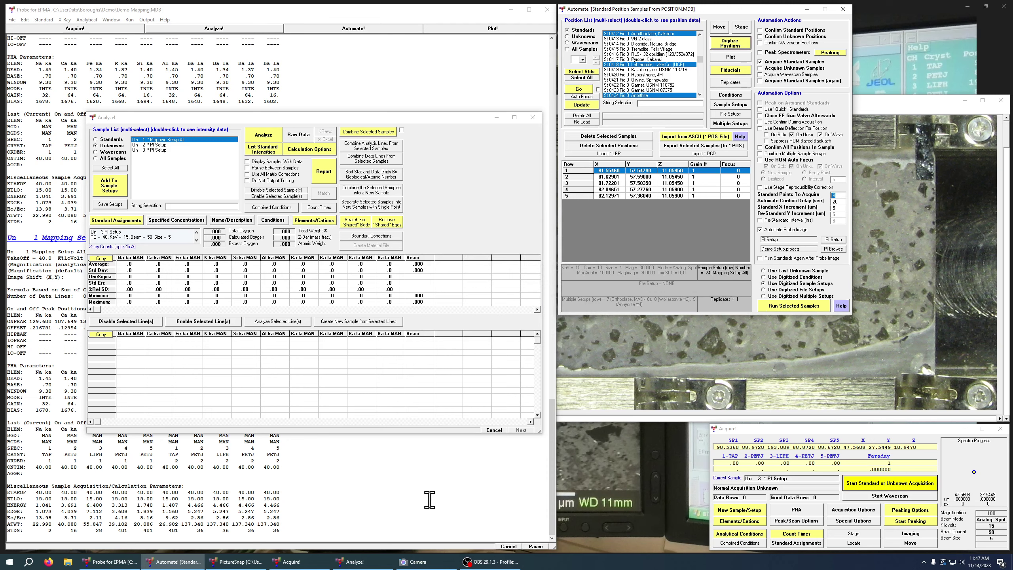